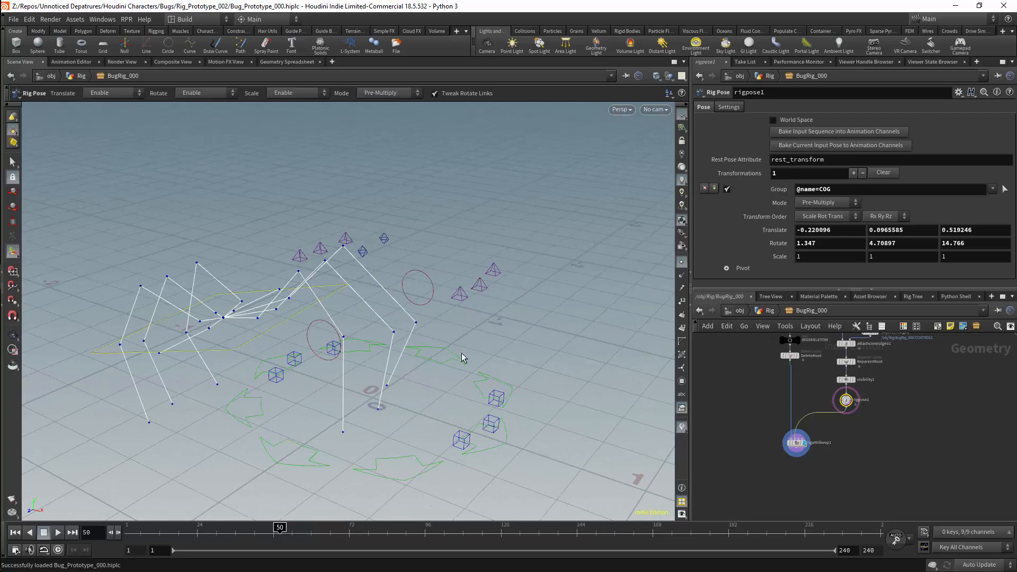
Add a Rig Attribute VOP below the network, wiring rigattribvop1 into its first input and rigpose1 into its second.
{"action": "key", "text": "Tab"}
{"action": "type", "text": "vop"}
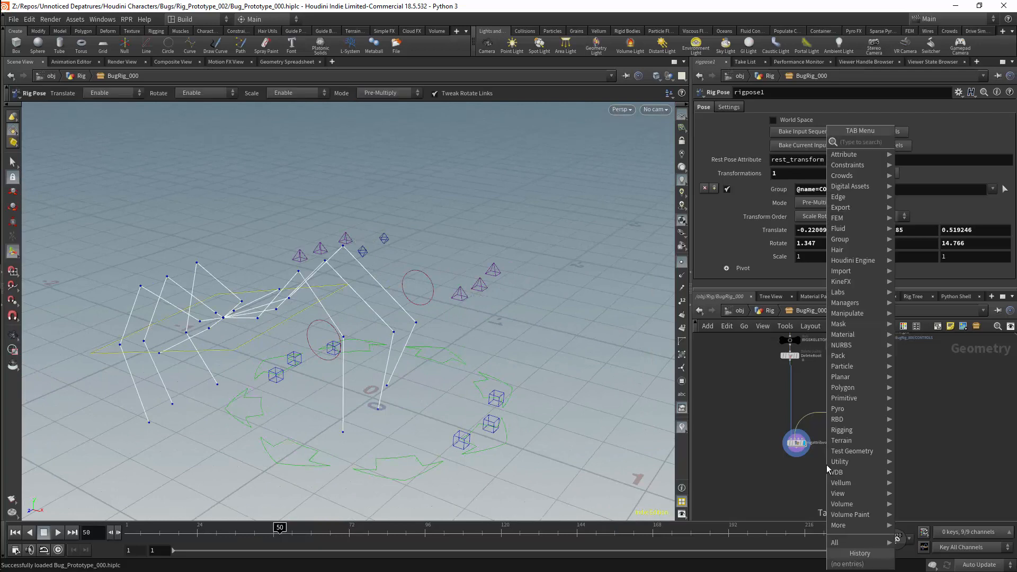
{"action": "key", "text": "Down"}
{"action": "key", "text": "Down"}
{"action": "key", "text": "Down"}
{"action": "key", "text": "Down"}
{"action": "key", "text": "Down"}
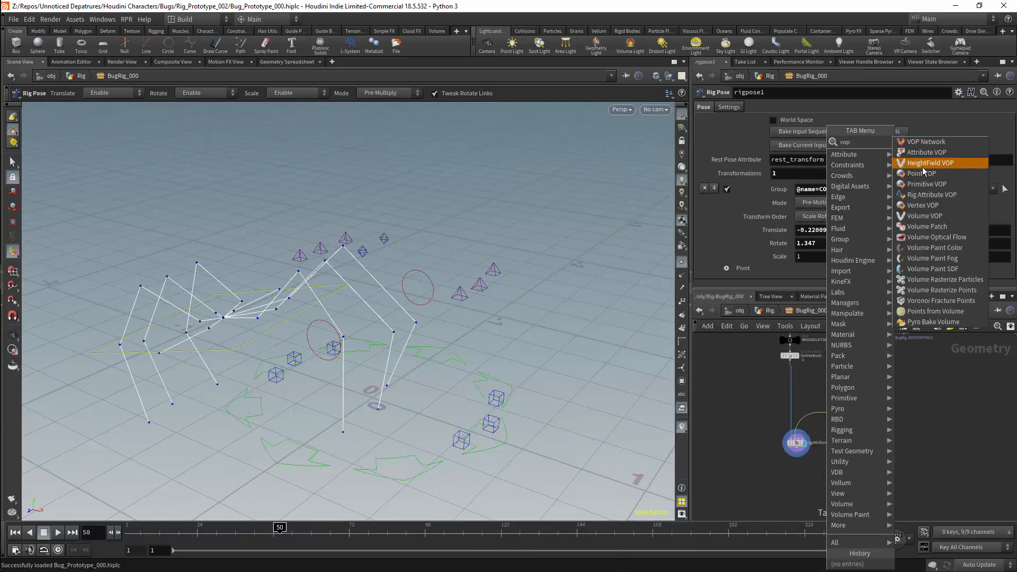
{"action": "key", "text": "Return"}
{"action": "left_click", "coordinate": [836, 481]}
{"action": "left_click_drag", "start_coordinate": [799, 454], "coordinate": [837, 480]}
{"action": "left_click_drag", "start_coordinate": [836, 482], "coordinate": [842, 481]}
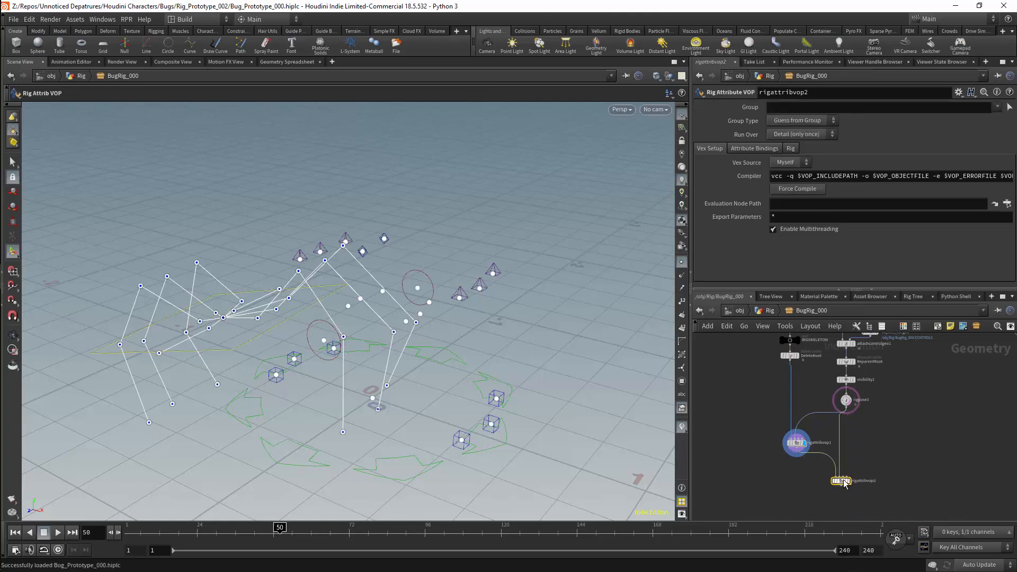
Add a folder to the new node's parameter interface as a Multiparm Block (tabs) with first instance 0, and apply it.
{"action": "left_click", "coordinate": [959, 93]}
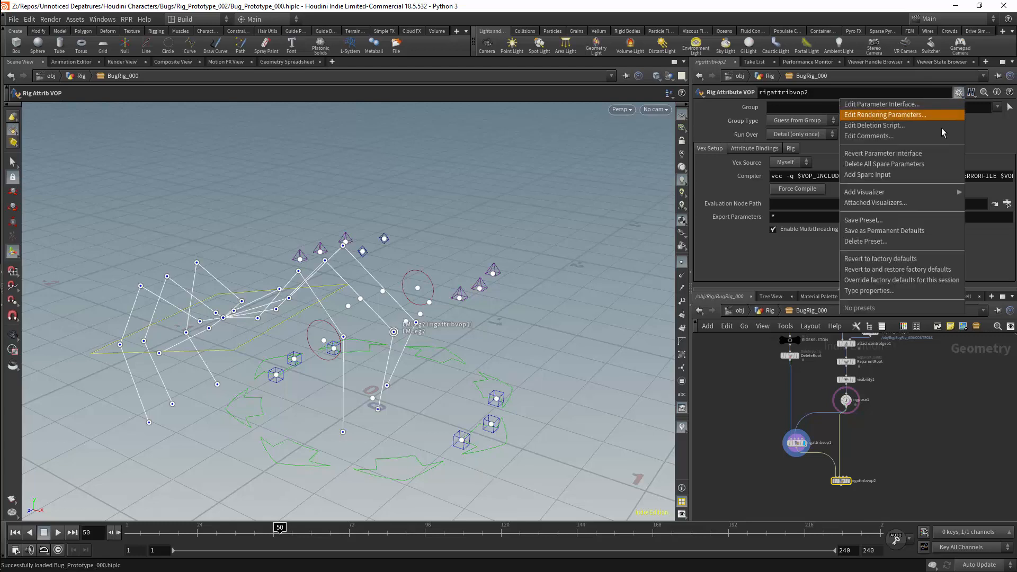
{"action": "left_click", "coordinate": [893, 105]}
{"action": "left_click", "coordinate": [625, 124]}
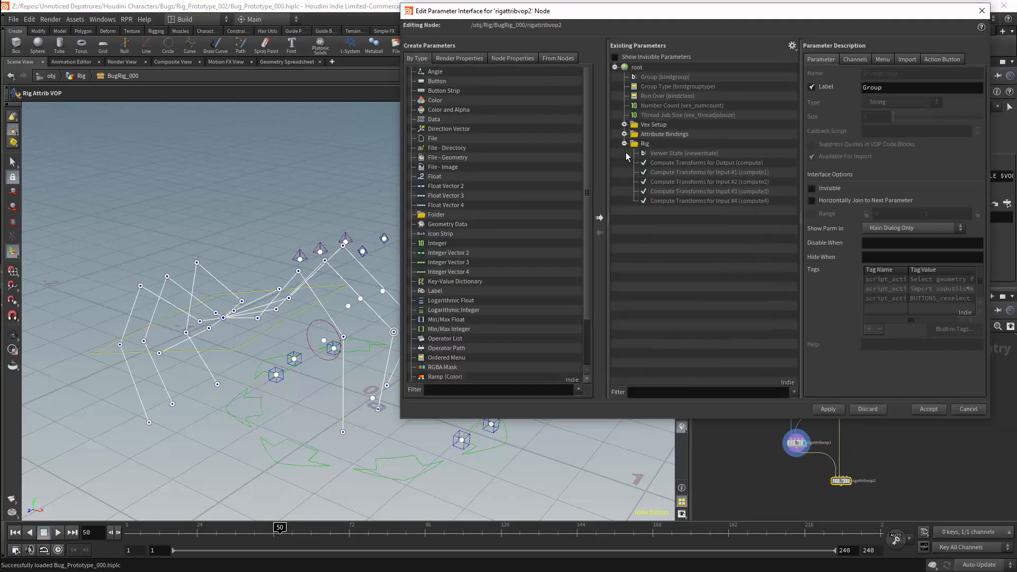
{"action": "left_click", "coordinate": [624, 135]}
{"action": "left_click", "coordinate": [624, 143]}
{"action": "left_click_drag", "start_coordinate": [436, 214], "coordinate": [640, 69]}
{"action": "left_click", "coordinate": [909, 61]}
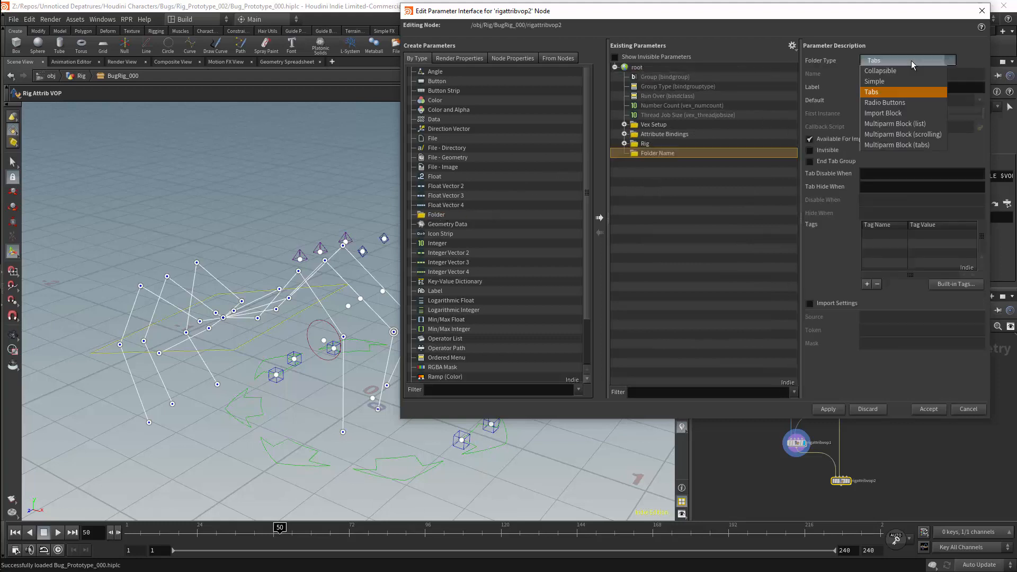
{"action": "left_click", "coordinate": [906, 145]}
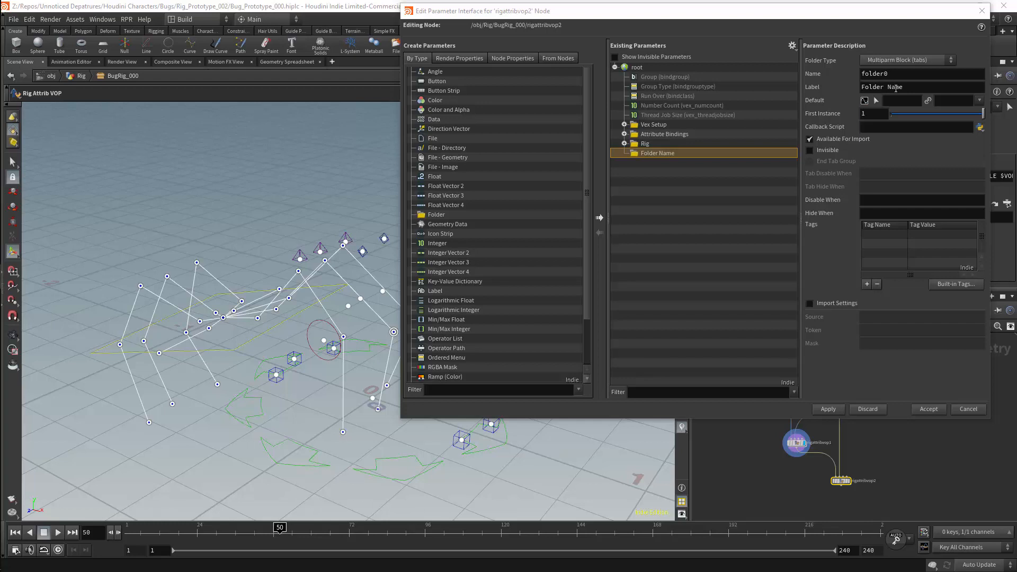
{"action": "left_click", "coordinate": [914, 114]}
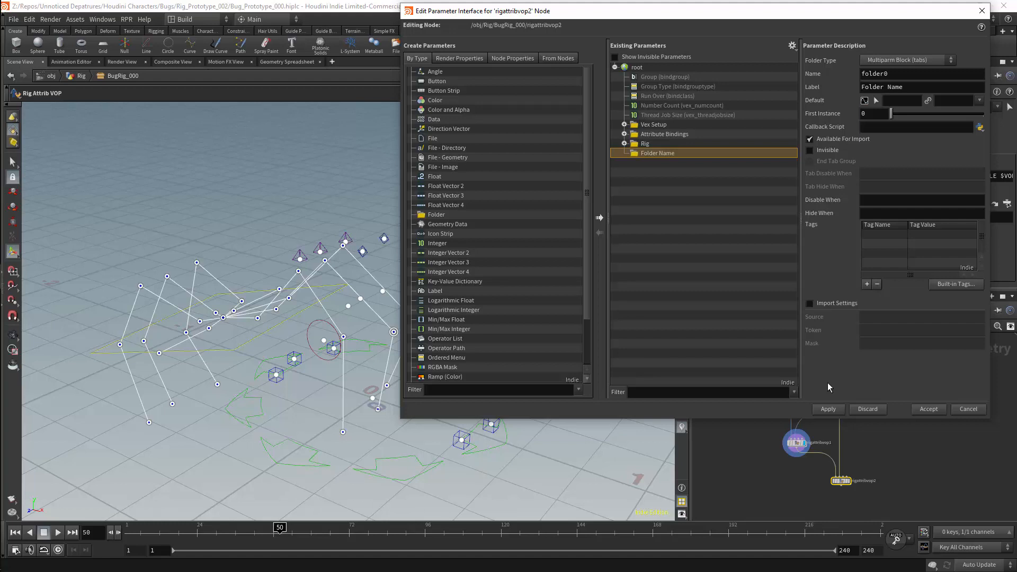
{"action": "left_click", "coordinate": [829, 410]}
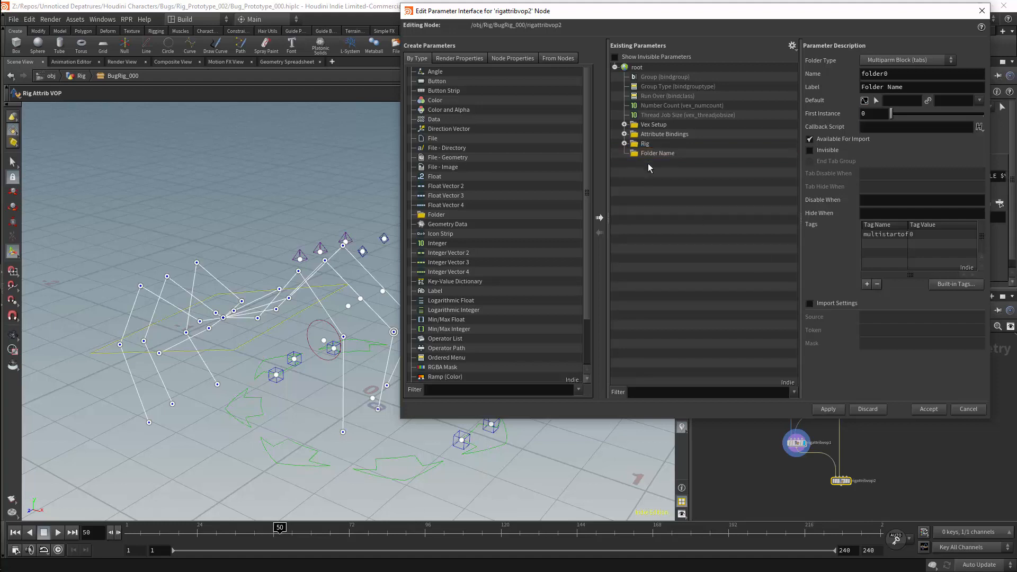
Set both the name and the label of the new multiparm folder to Legs and apply the change.
{"action": "double_click", "coordinate": [657, 153]}
{"action": "type", "text": "Legs"}
{"action": "key", "text": "Return"}
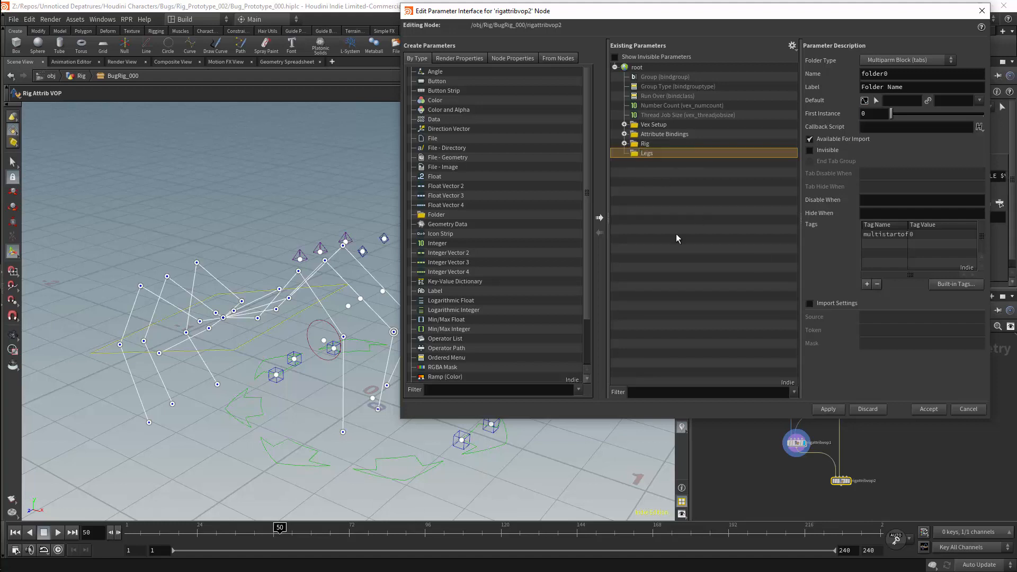
{"action": "double_click", "coordinate": [874, 74]}
{"action": "type", "text": "Legs"}
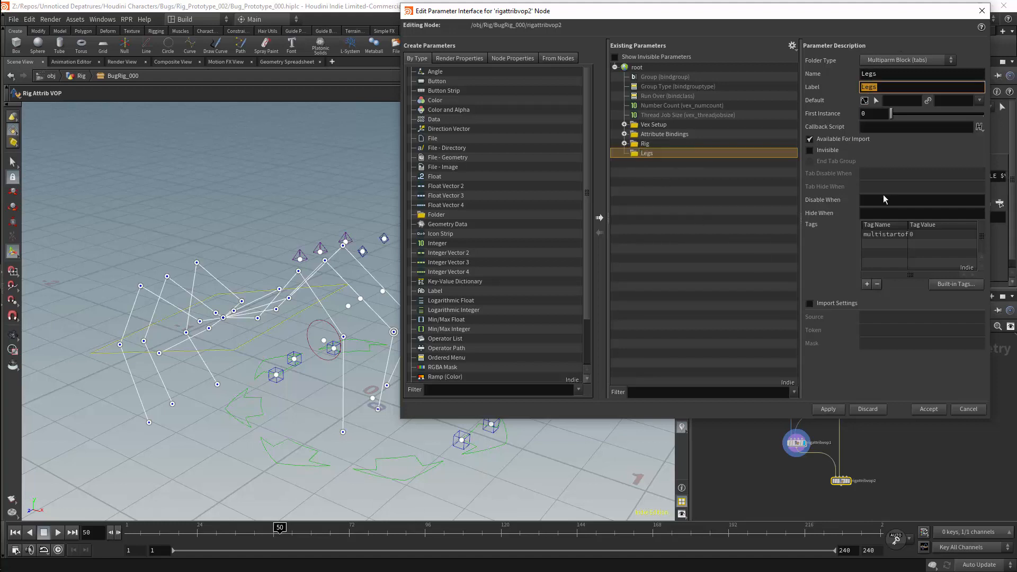
{"action": "left_click", "coordinate": [828, 409]}
Enter the rigattribvop2 network and add an IK Solver node.
{"action": "left_click_drag", "start_coordinate": [752, 11], "coordinate": [408, 46]}
{"action": "double_click", "coordinate": [841, 482]}
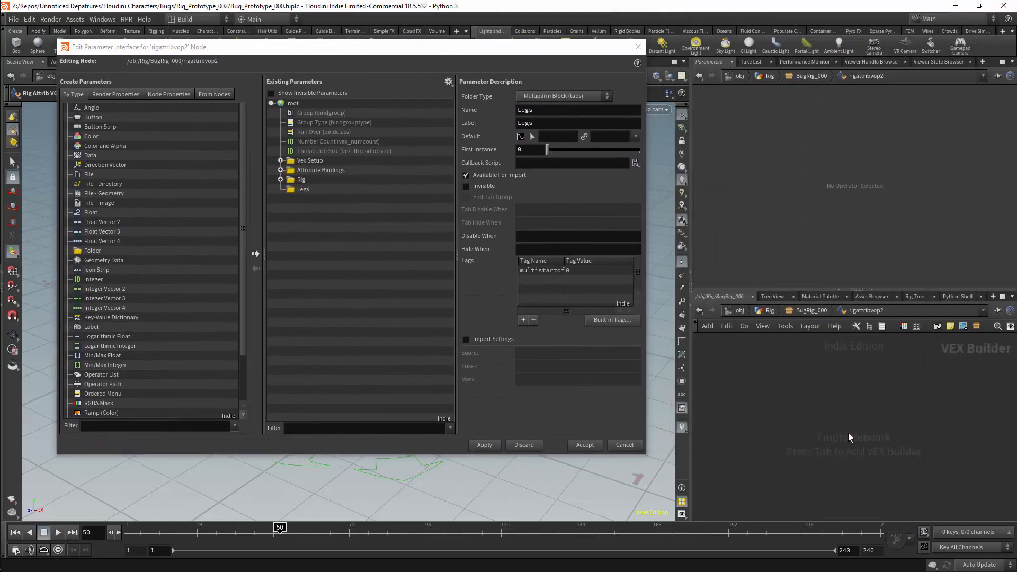
{"action": "key", "text": "Tab"}
{"action": "type", "text": "ik"}
{"action": "key", "text": "Return"}
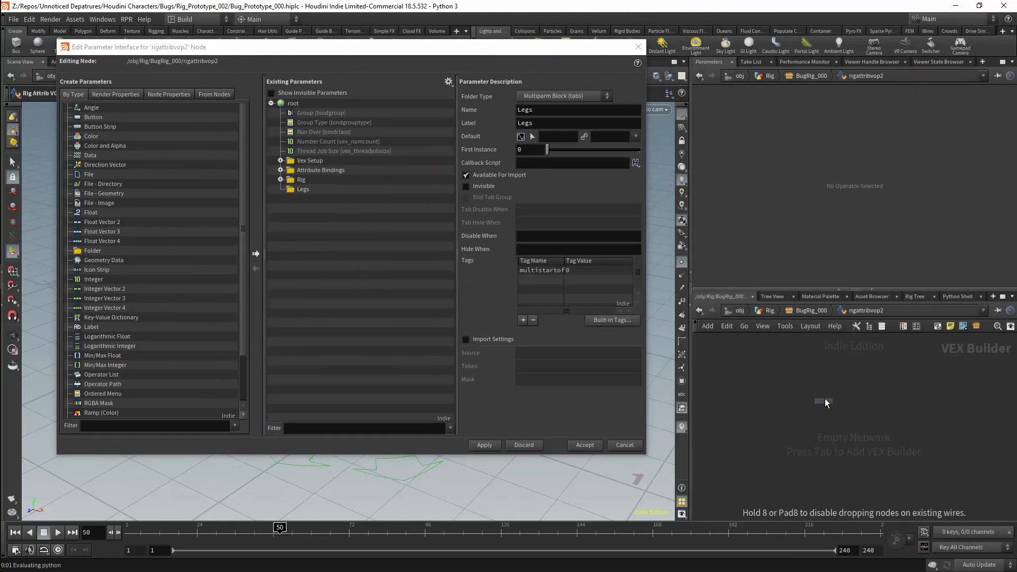
{"action": "left_click", "coordinate": [825, 399]}
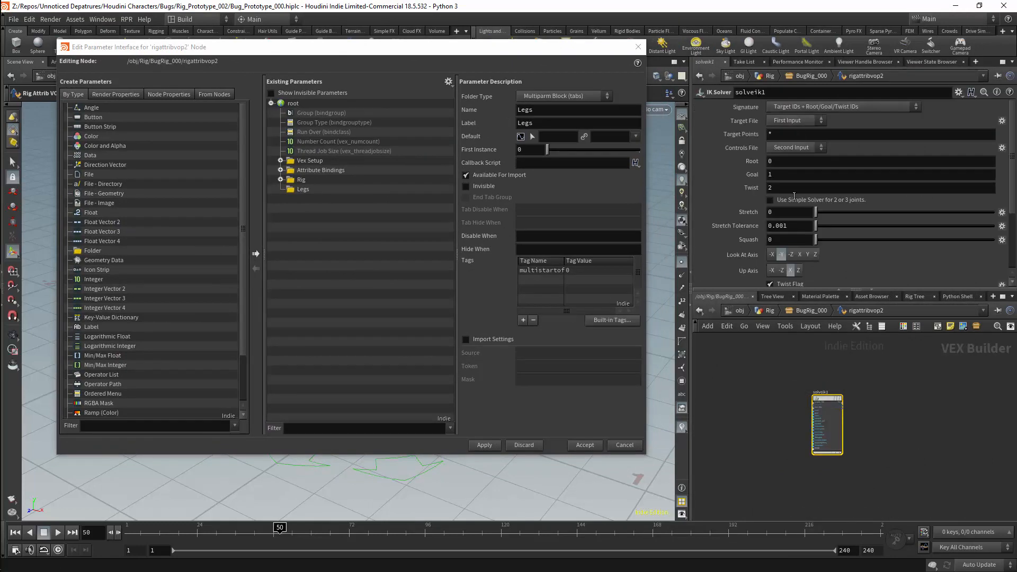
{"action": "right_click_drag", "start_coordinate": [850, 387], "coordinate": [855, 381]}
{"action": "scroll", "coordinate": [818, 402], "scroll_direction": "up", "scroll_amount": 5}
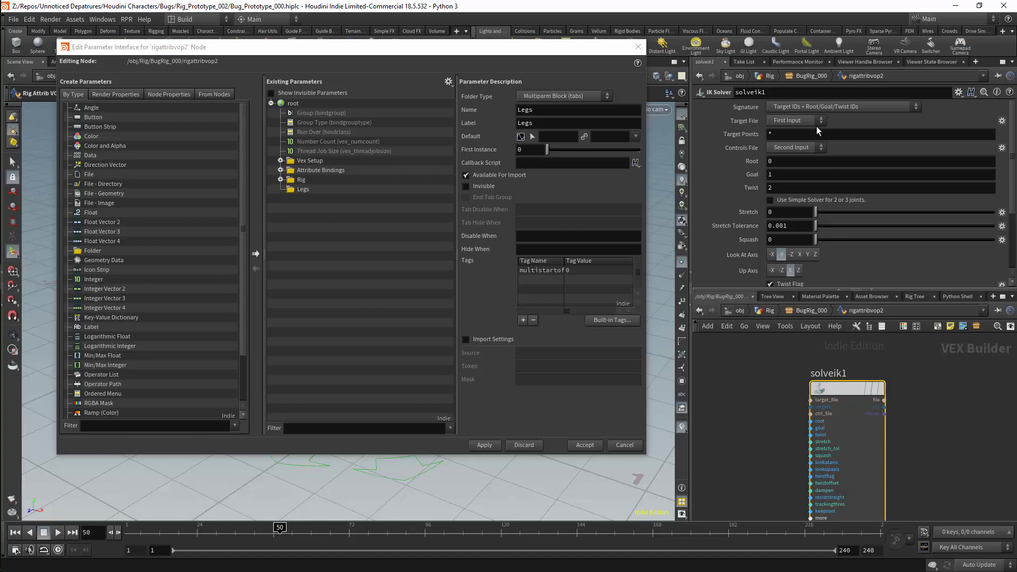
Set the IK Solver's signature to Target IDs + Root/Goal/Twist Matrix.
{"action": "left_click", "coordinate": [827, 107]}
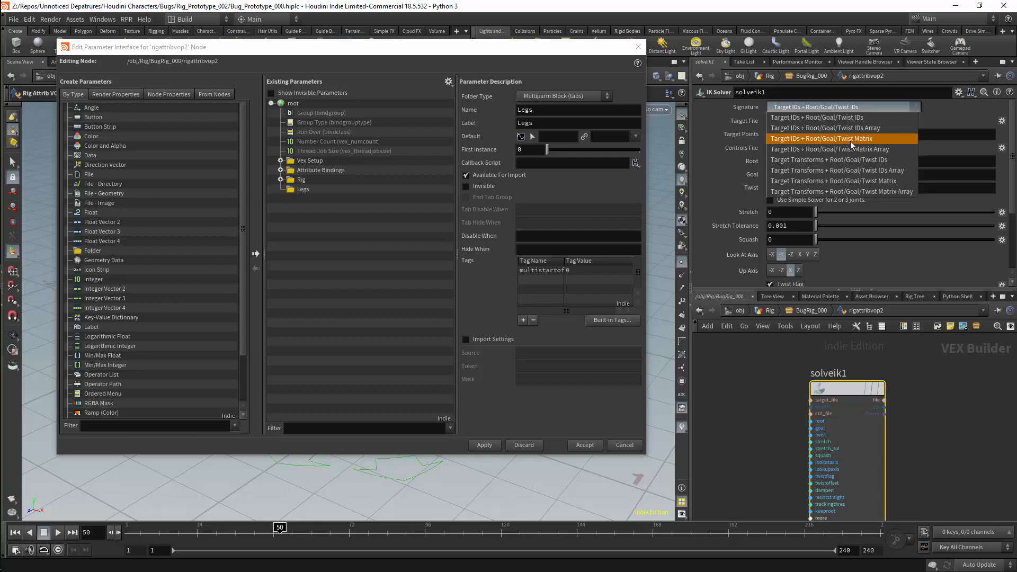
{"action": "left_click", "coordinate": [849, 140]}
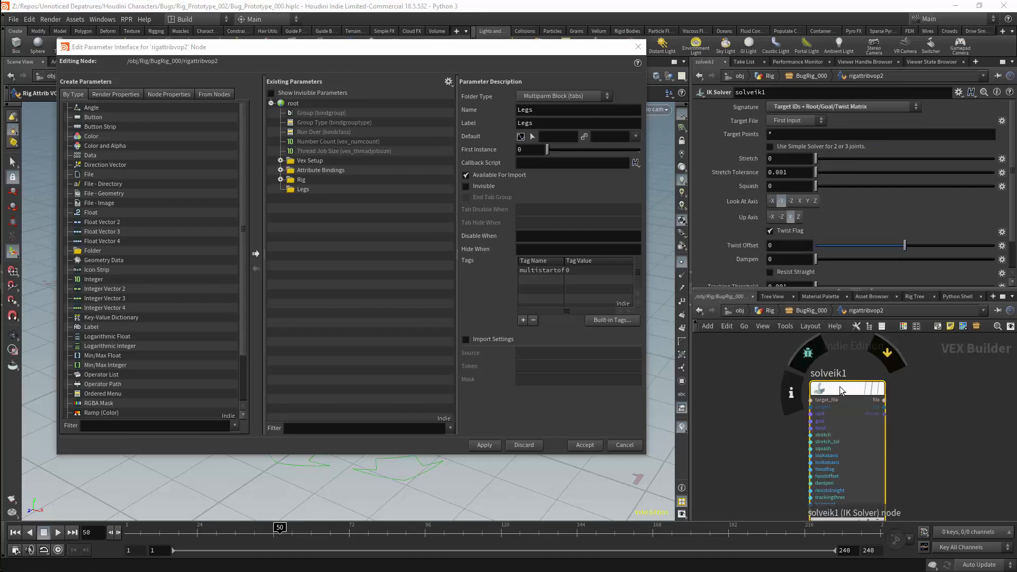
{"action": "left_click_drag", "start_coordinate": [830, 419], "coordinate": [846, 405]}
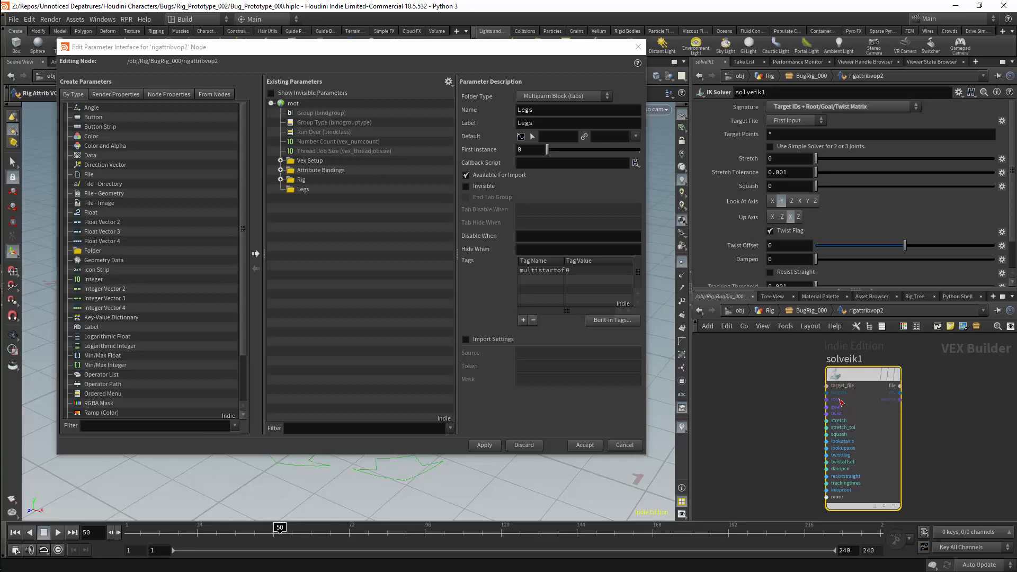
Add a string parameter inside the Legs folder and paste three copies of it.
{"action": "left_click_drag", "start_coordinate": [242, 278], "coordinate": [244, 335]}
{"action": "left_click_drag", "start_coordinate": [92, 385], "coordinate": [306, 194]}
{"action": "double_click", "coordinate": [312, 198]}
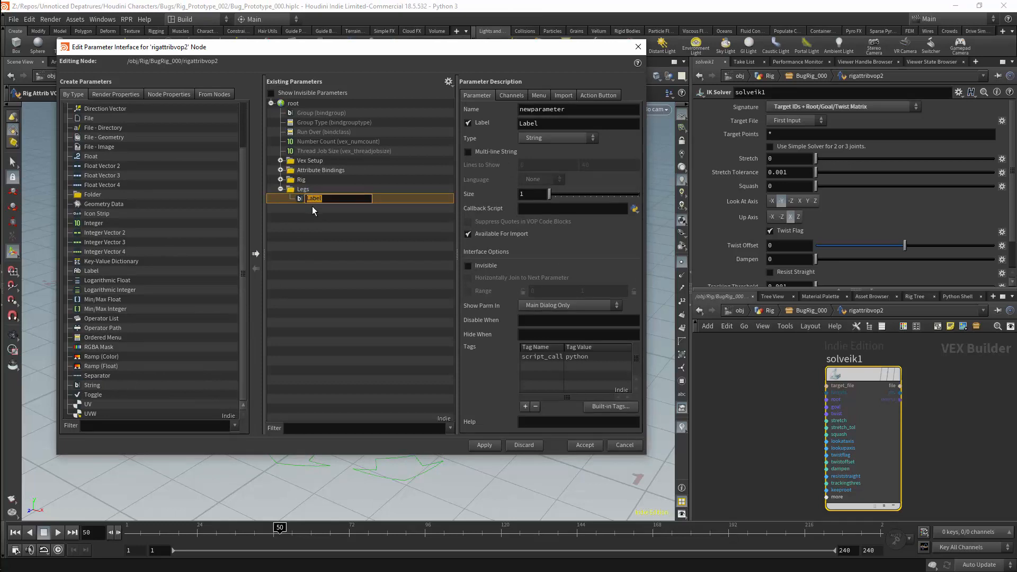
{"action": "left_click", "coordinate": [312, 192]}
{"action": "left_click", "coordinate": [312, 202]}
{"action": "key", "text": "ctrl+v"}
{"action": "key", "text": "ctrl+v"}
{"action": "key", "text": "ctrl+v"}
Set the first string parameter's name and label to Targets.
{"action": "left_click", "coordinate": [319, 201]}
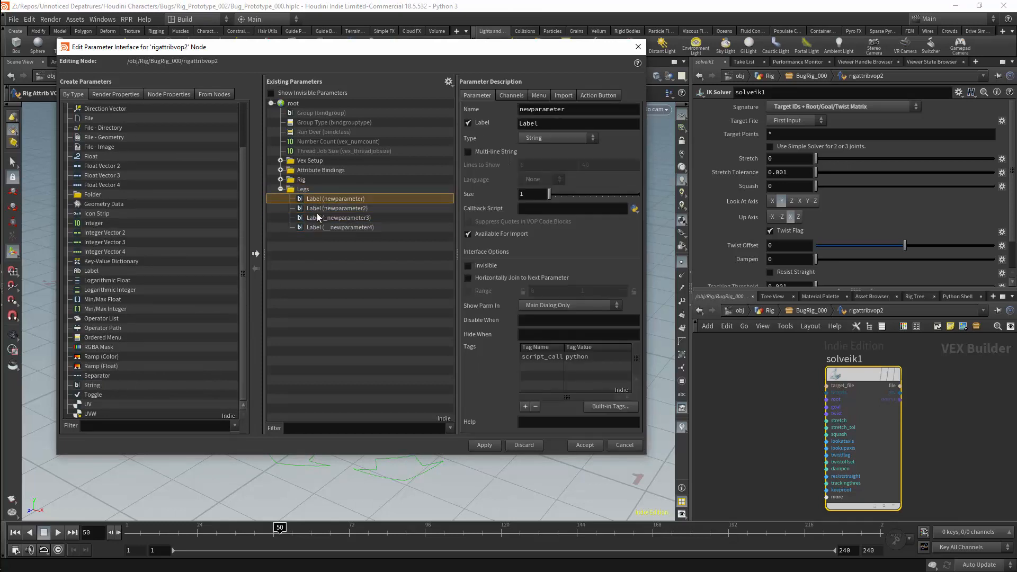
{"action": "left_click_drag", "start_coordinate": [570, 111], "coordinate": [503, 111]}
{"action": "type", "text": "Targets"}
{"action": "key", "text": "Return"}
{"action": "left_click_drag", "start_coordinate": [578, 110], "coordinate": [518, 111]}
{"action": "mouse_move", "coordinate": [527, 111]}
{"action": "left_mouse_down"}
{"action": "mouse_move", "coordinate": [528, 124]}
{"action": "mouse_move", "coordinate": [515, 111]}
{"action": "left_mouse_up"}
Set the second string parameter's name and label to Root.
{"action": "left_click", "coordinate": [342, 207]}
{"action": "type", "text": "Ro"}
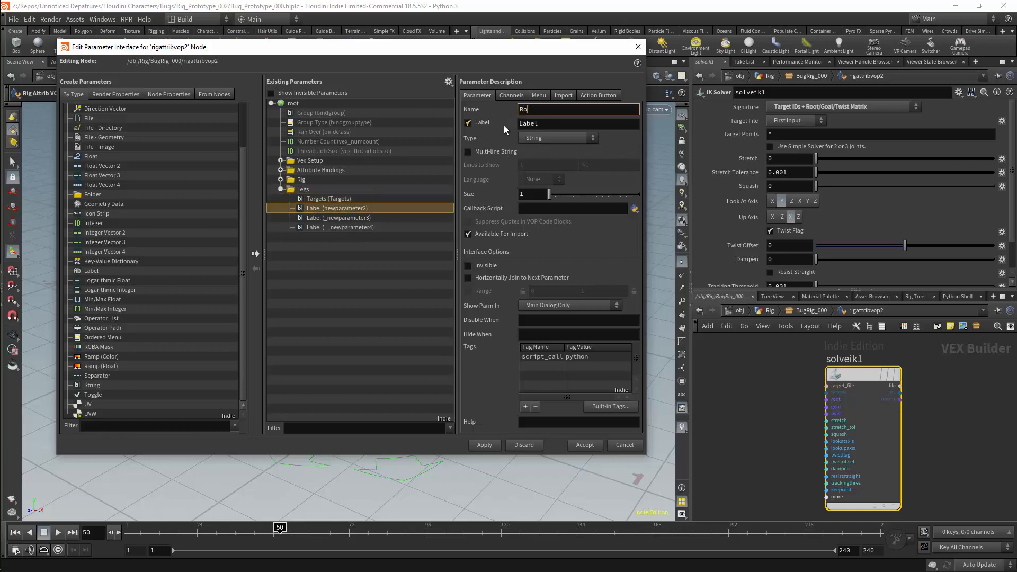
{"action": "type", "text": "ot"}
{"action": "left_click_drag", "start_coordinate": [578, 109], "coordinate": [529, 123]}
Set the third string parameter's name and label to Goal.
{"action": "left_click", "coordinate": [359, 221]}
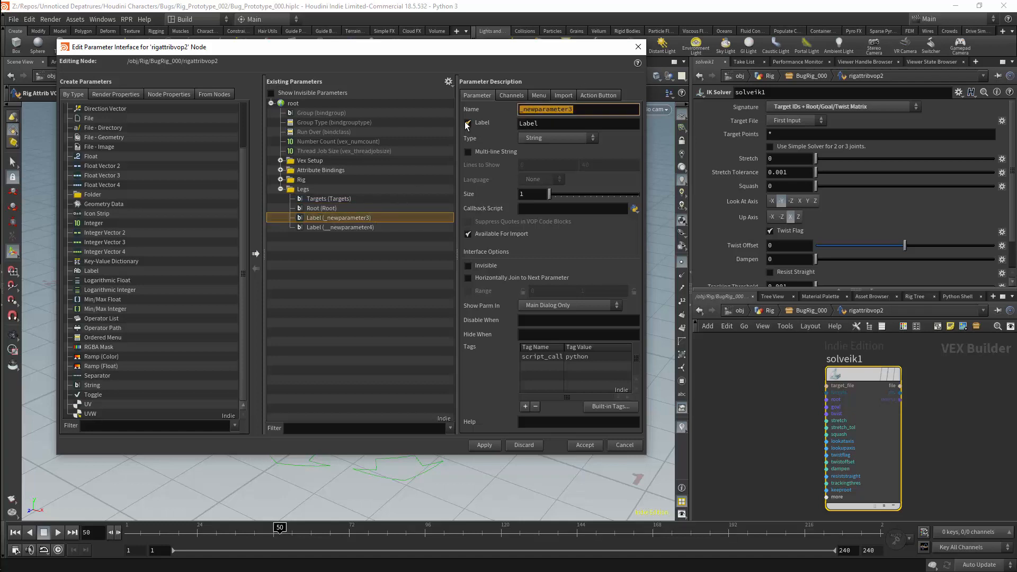
{"action": "type", "text": "Goal"}
{"action": "key", "text": "Return"}
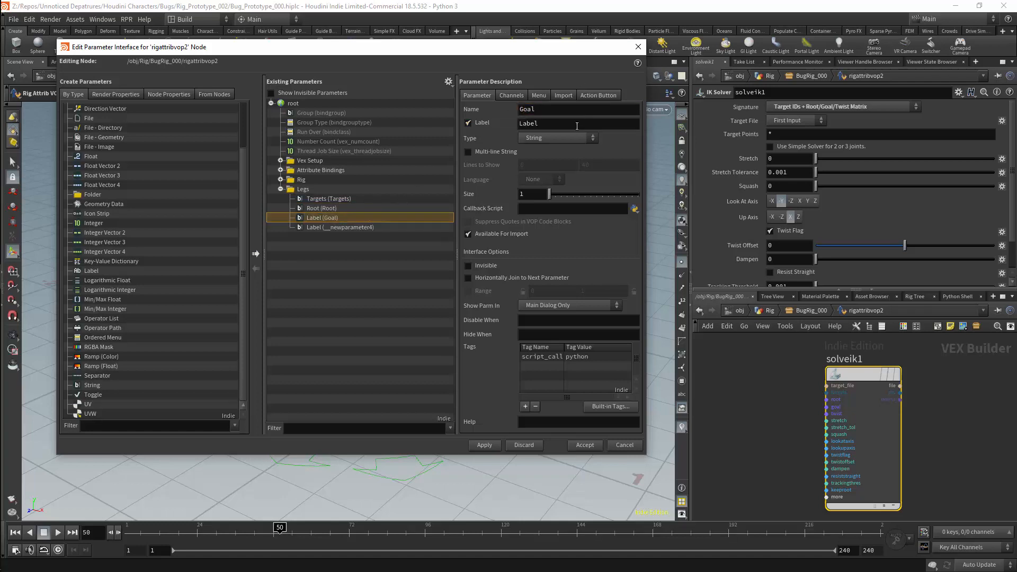
{"action": "left_click_drag", "start_coordinate": [545, 110], "coordinate": [524, 122]}
Set the fourth string parameter's name and label to Twist and apply the interface changes.
{"action": "left_click", "coordinate": [347, 226]}
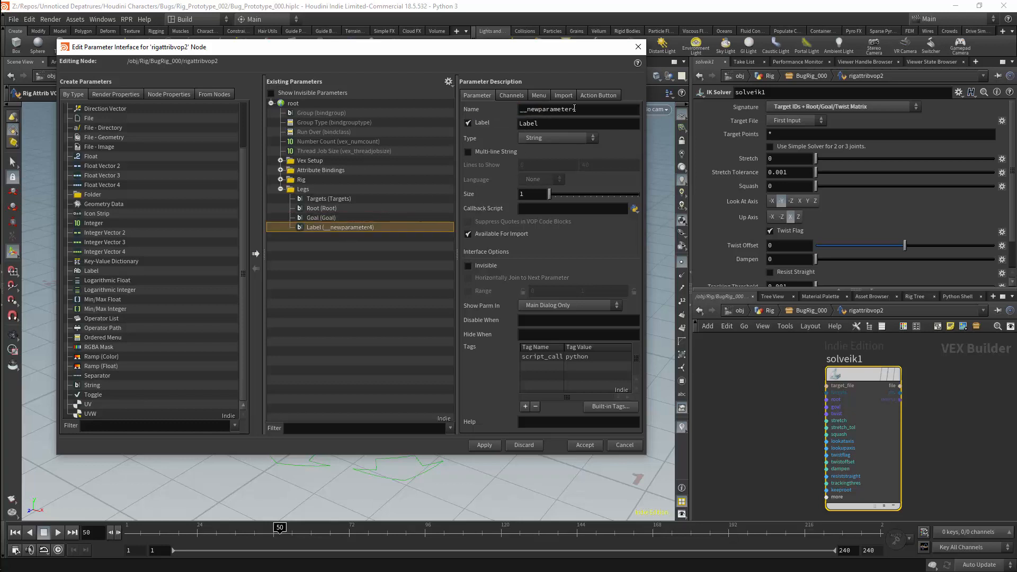
{"action": "type", "text": "Twist"}
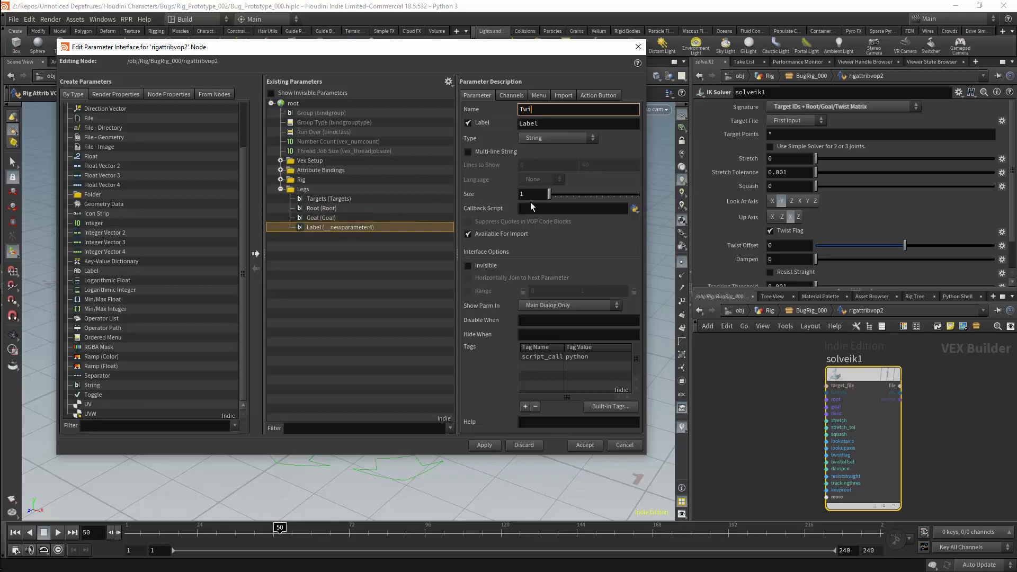
{"action": "key", "text": "Return"}
{"action": "left_click_drag", "start_coordinate": [524, 109], "coordinate": [528, 123]}
{"action": "left_click", "coordinate": [483, 445]}
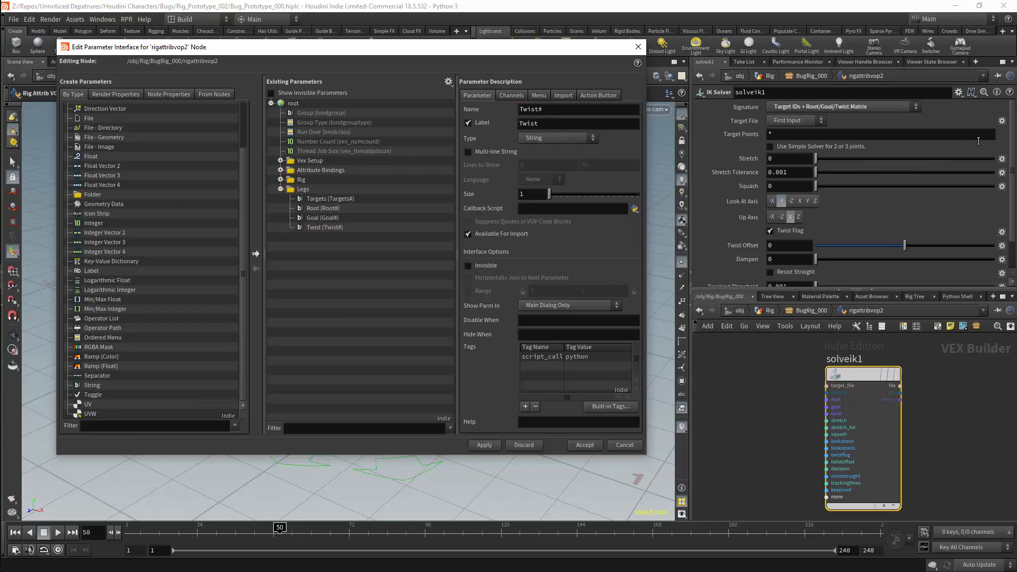
Add two float parameters to the Legs folder for the IK Solver's stretch and squash settings.
{"action": "left_click_drag", "start_coordinate": [1014, 169], "coordinate": [1014, 185]}
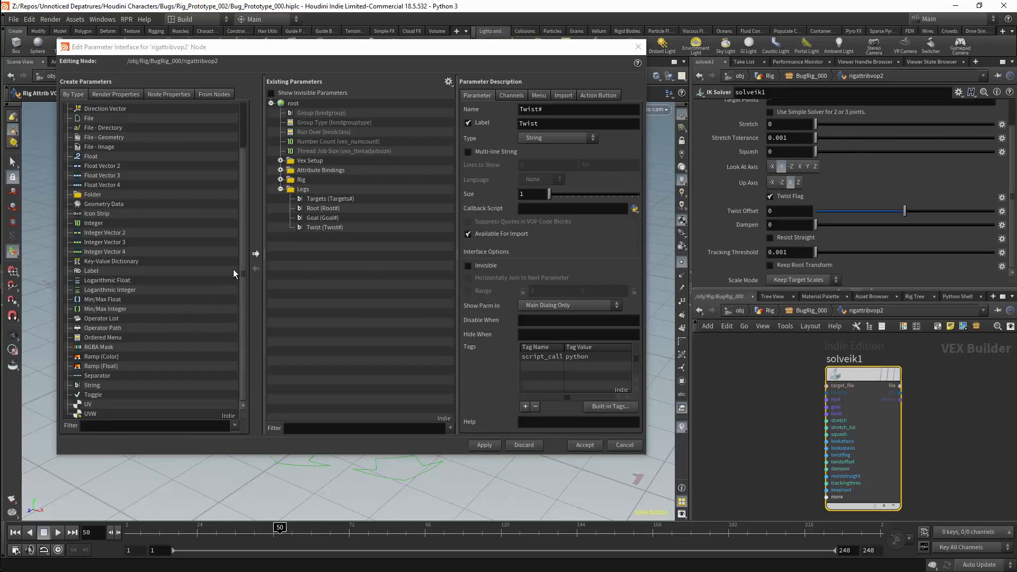
{"action": "left_click_drag", "start_coordinate": [90, 156], "coordinate": [305, 190]}
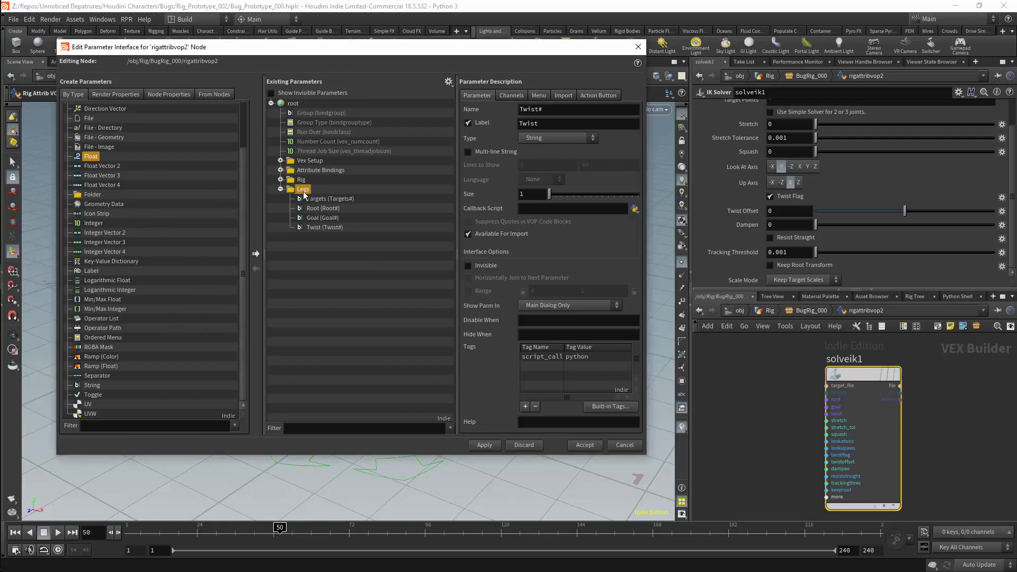
{"action": "left_click_drag", "start_coordinate": [93, 157], "coordinate": [305, 190]}
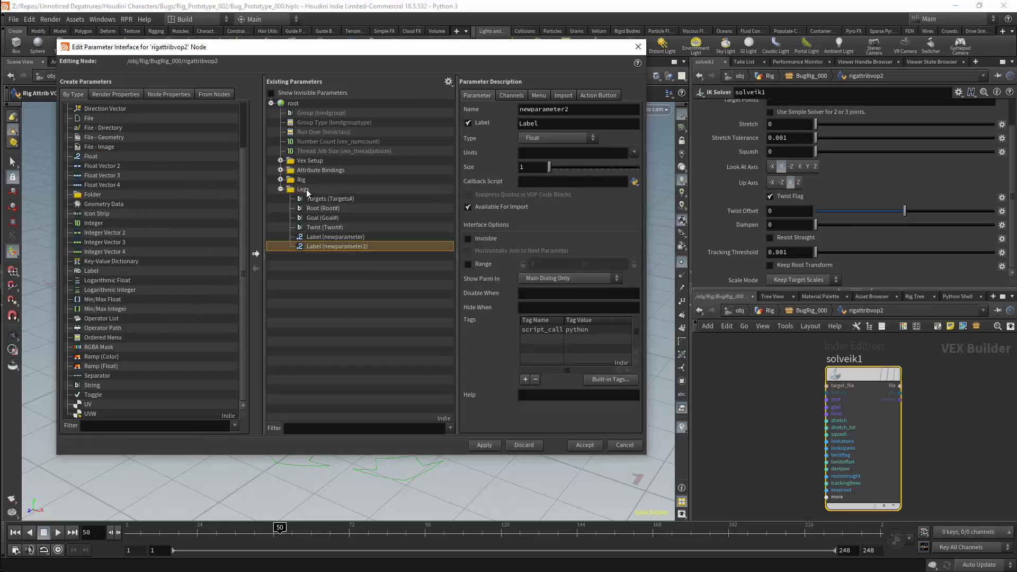
Set the last float parameter's name and label to Stretch.
{"action": "double_click", "coordinate": [573, 108]}
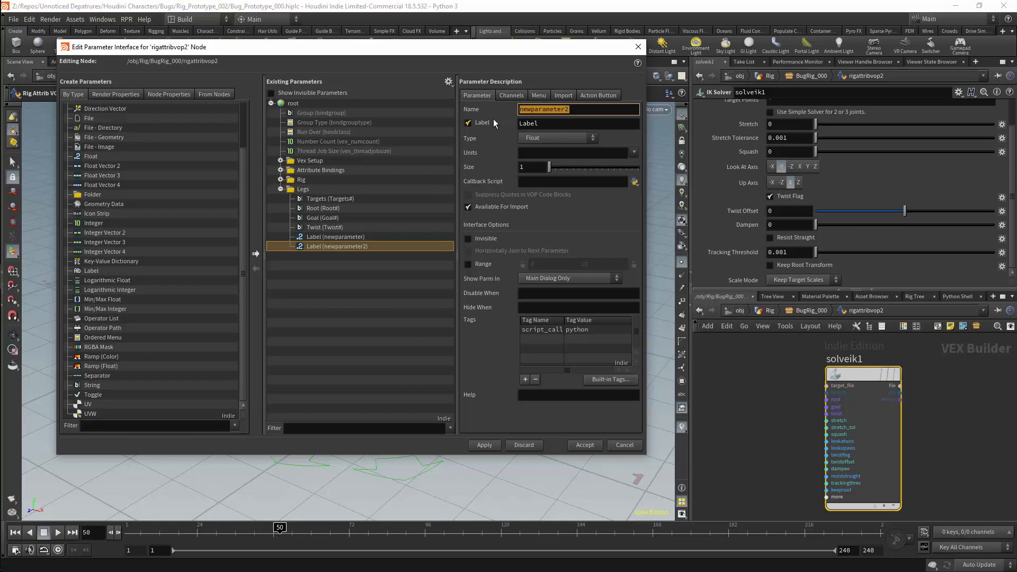
{"action": "type", "text": "Stretch"}
{"action": "key", "text": "Return"}
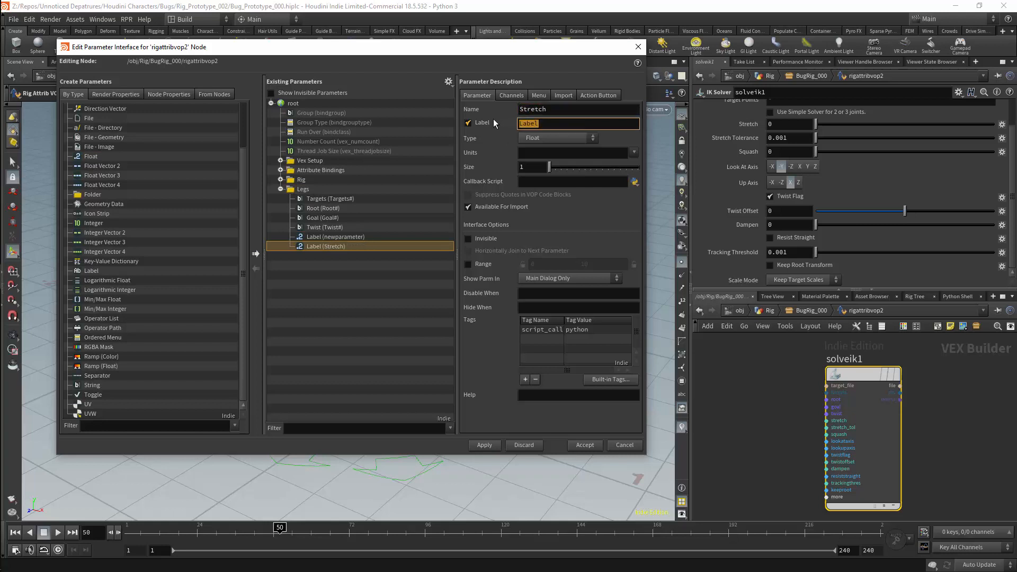
{"action": "left_click_drag", "start_coordinate": [526, 119], "coordinate": [468, 122]}
Name and label the other float parameter Squash, apply the interface changes, and return to the BugRig_000 network.
{"action": "left_click", "coordinate": [336, 237]}
{"action": "type", "text": "Squash"}
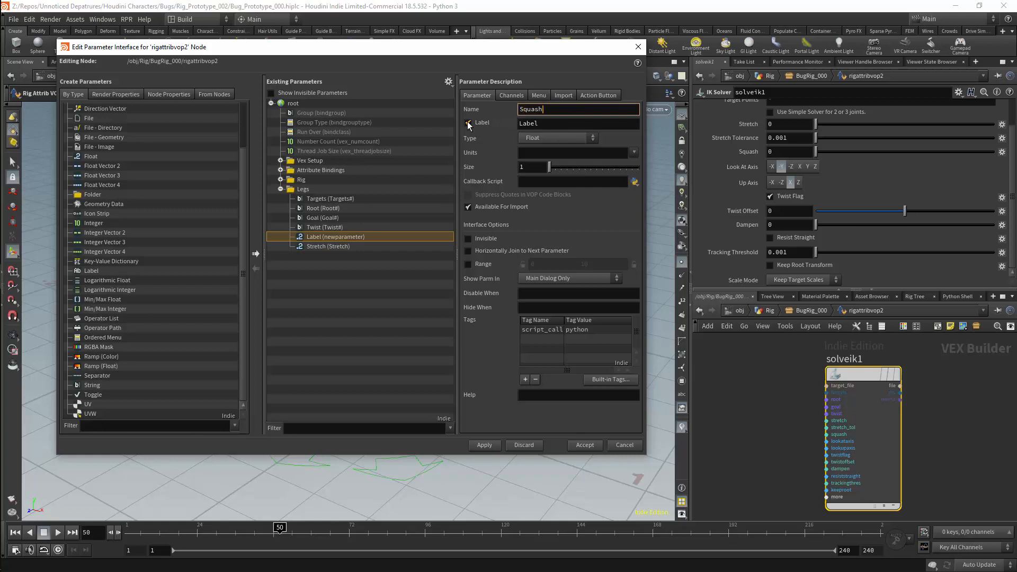
{"action": "key", "text": "Tab"}
{"action": "type", "text": "Squash"}
{"action": "key", "text": "Return"}
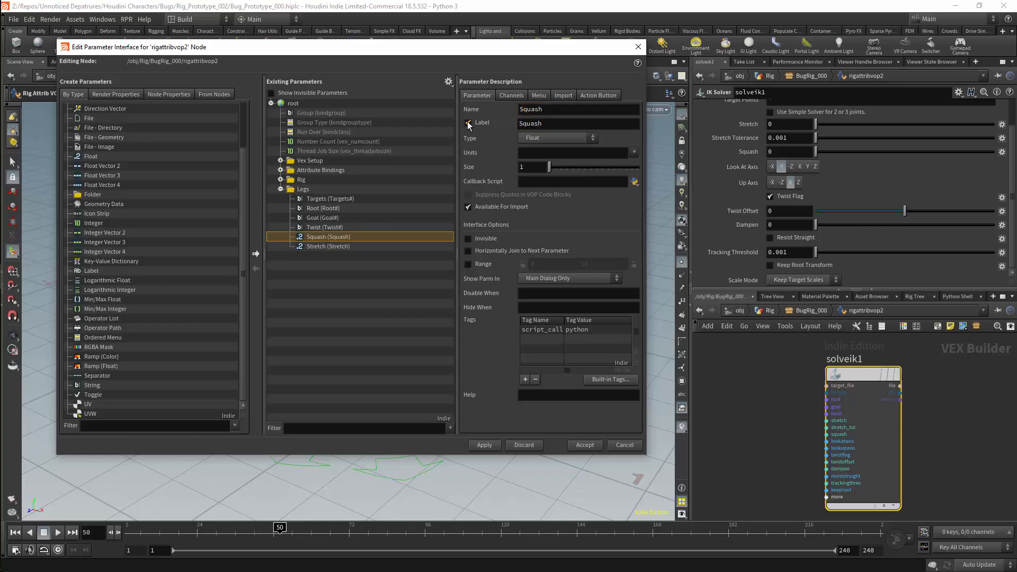
{"action": "left_click", "coordinate": [493, 439]}
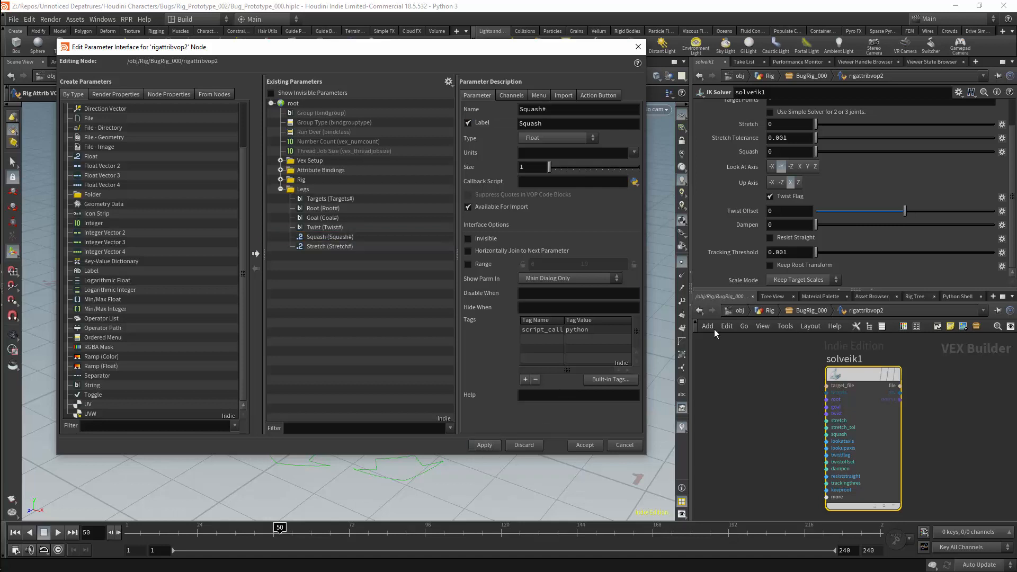
{"action": "left_click", "coordinate": [783, 310]}
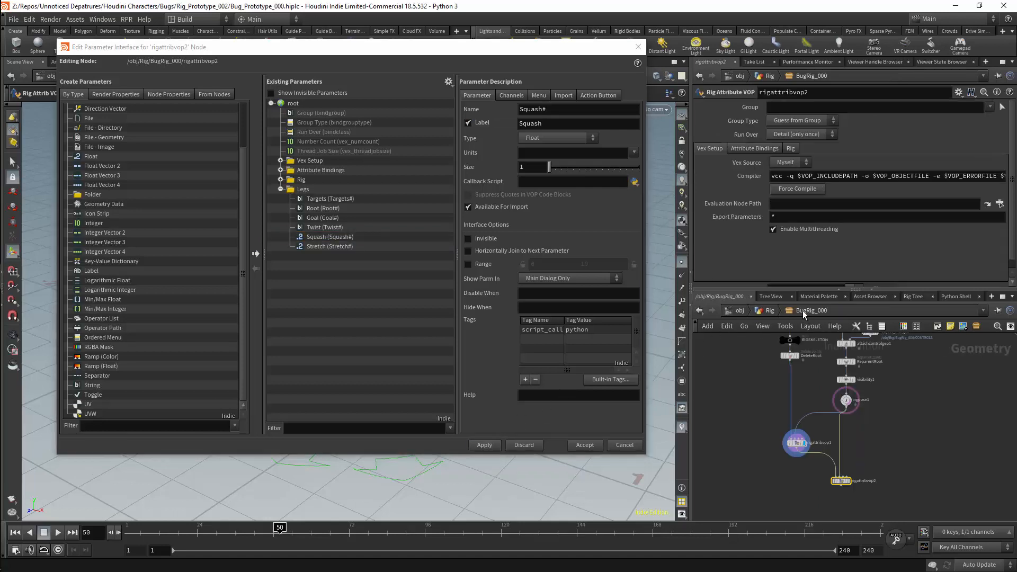
Add a Reparent Joints node in an empty area of the BugRig_000 network.
{"action": "scroll", "coordinate": [1010, 207], "scroll_direction": "down", "scroll_amount": 1}
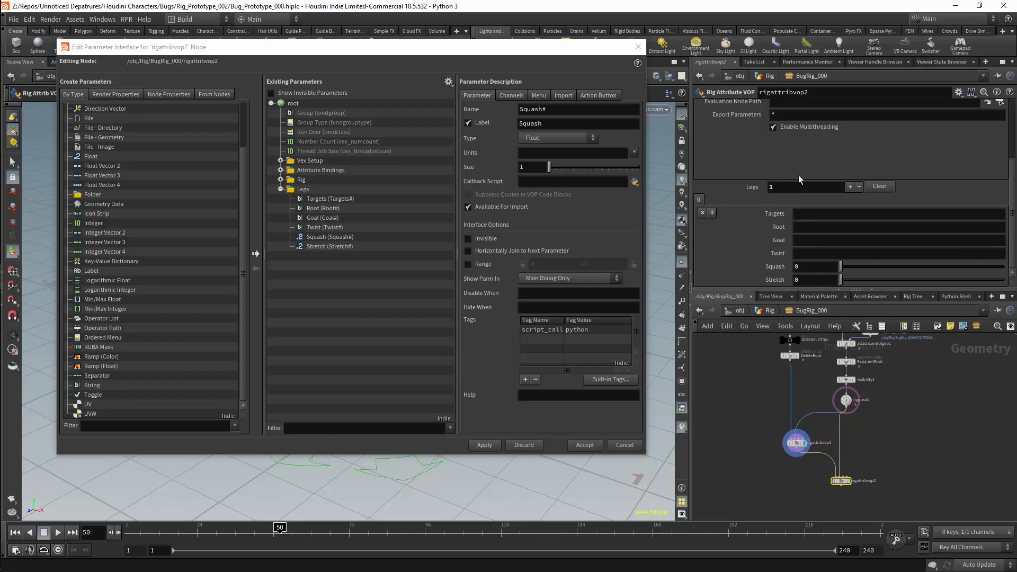
{"action": "left_click_drag", "start_coordinate": [507, 52], "coordinate": [480, 125]}
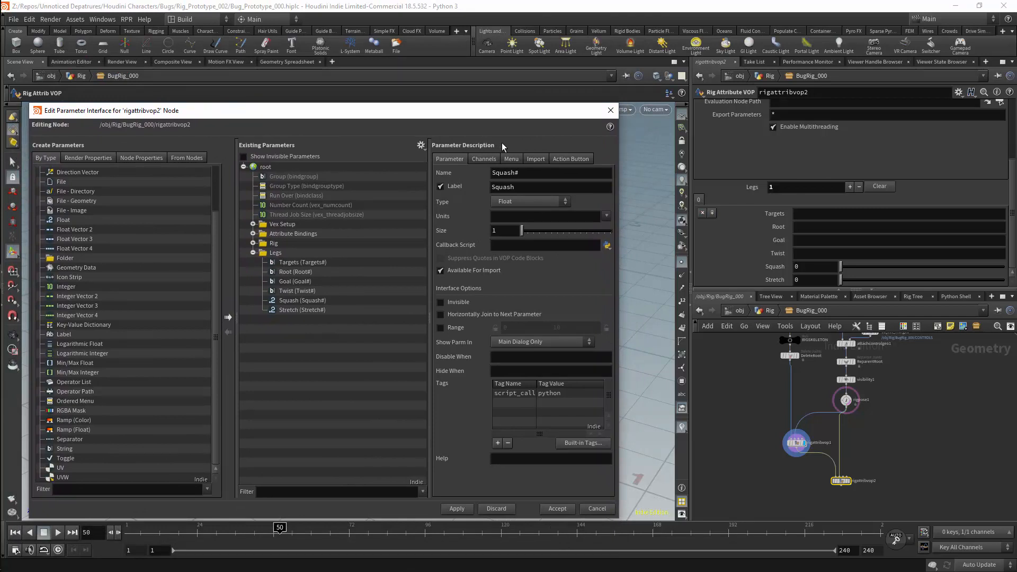
{"action": "key", "text": "Tab"}
{"action": "type", "text": "re"}
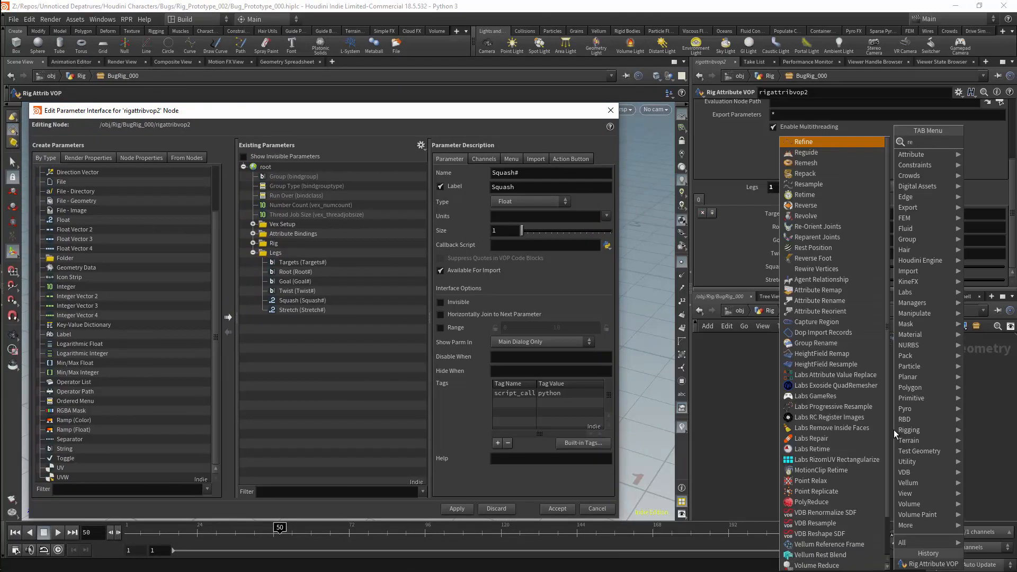
{"action": "type", "text": "par"}
{"action": "key", "text": "Return"}
{"action": "left_click", "coordinate": [904, 435]}
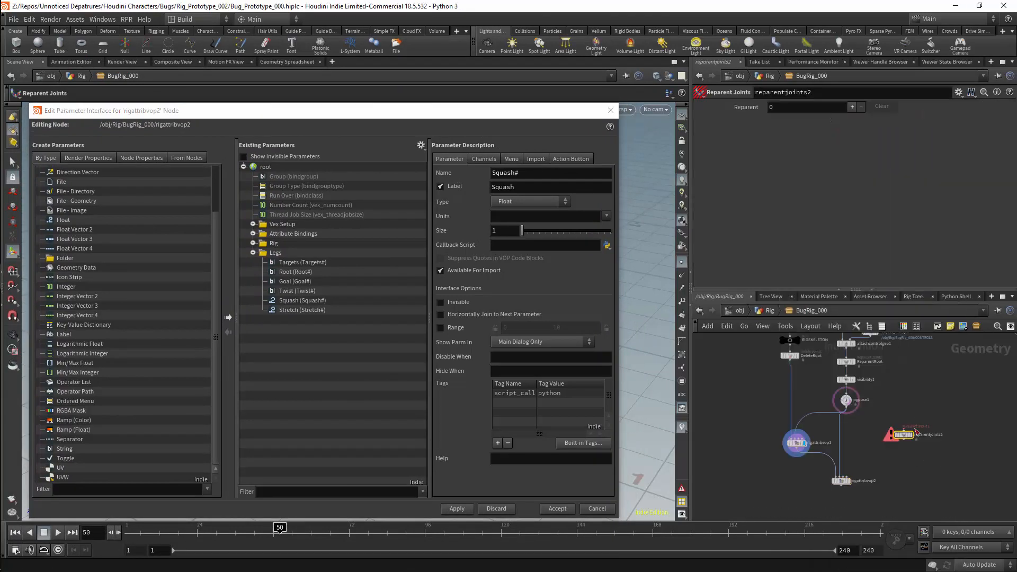
Add an IK Chains node just above the new Reparent Joints node.
{"action": "key", "text": "Tab"}
{"action": "type", "text": "ik"}
{"action": "left_click", "coordinate": [850, 131]}
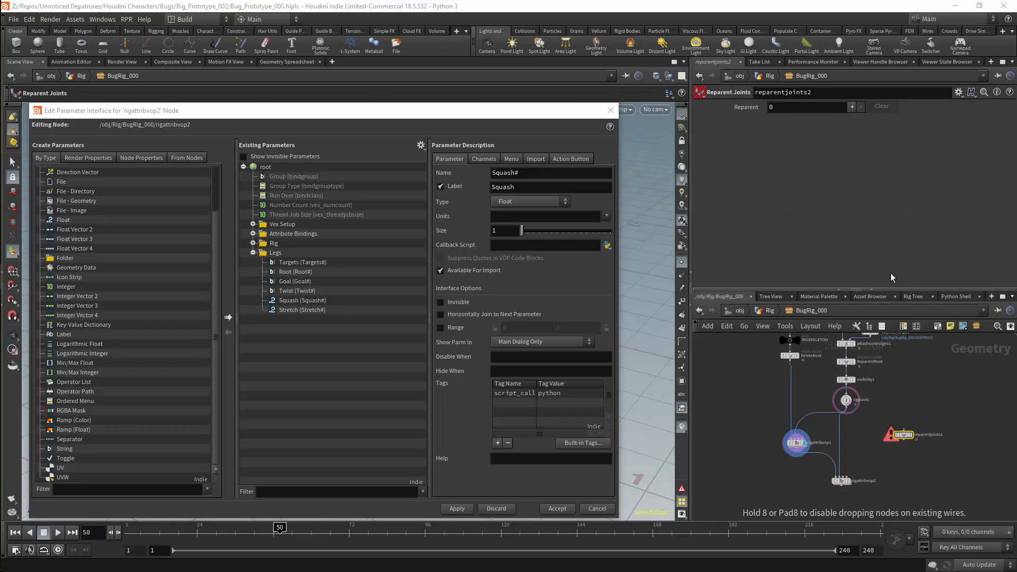
{"action": "left_click", "coordinate": [910, 411]}
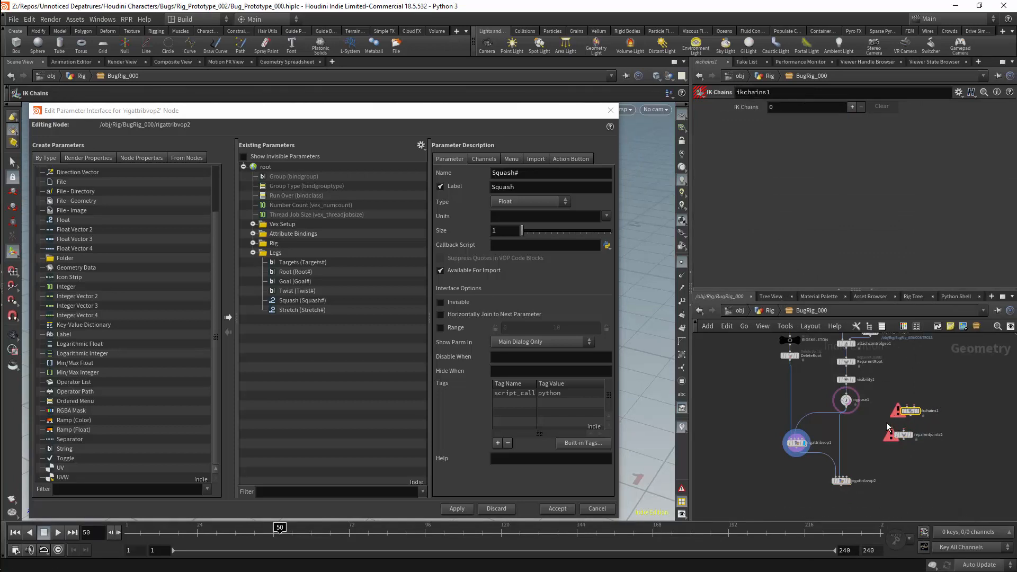
Open the new Reparent Joints node's parameter interface and copy the Joint# parameter's script_action tag.
{"action": "left_click", "coordinate": [903, 435]}
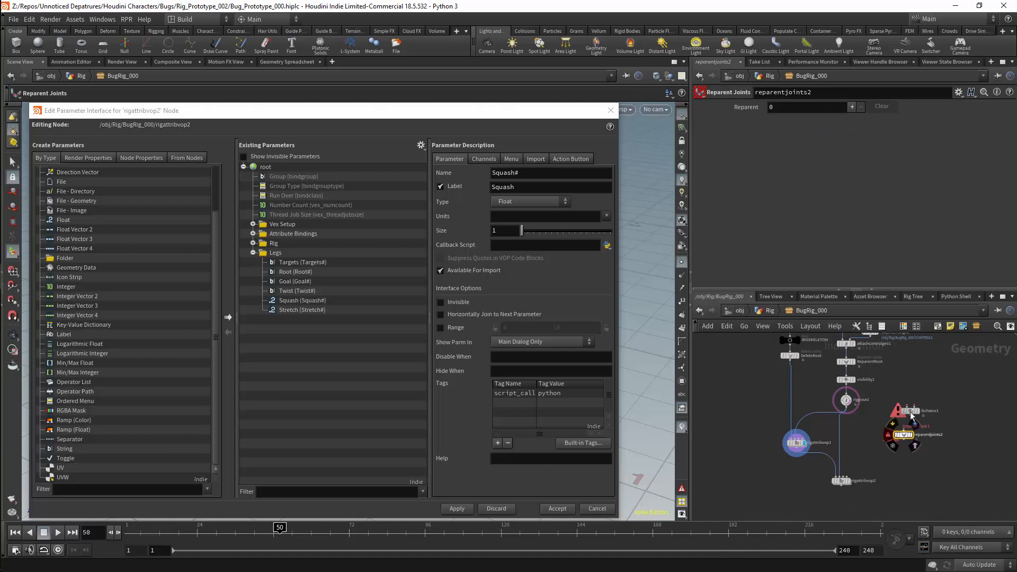
{"action": "left_click", "coordinate": [958, 92]}
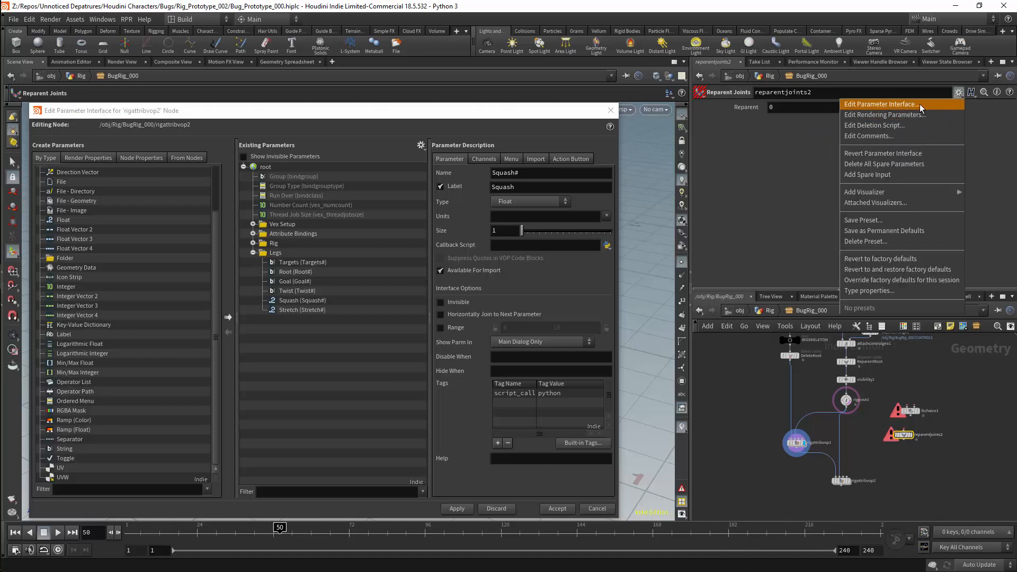
{"action": "left_click", "coordinate": [920, 104]}
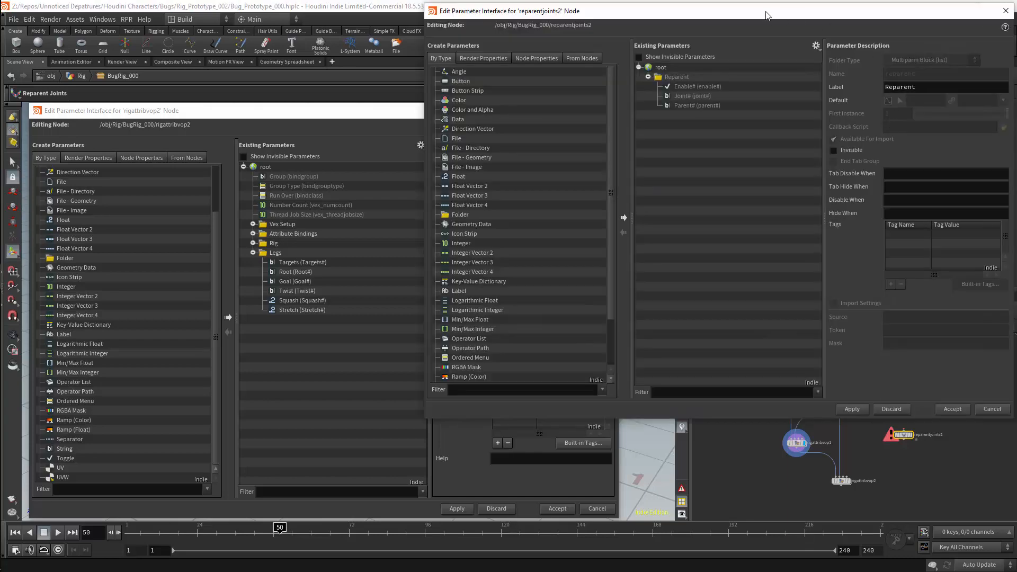
{"action": "left_click", "coordinate": [686, 97]}
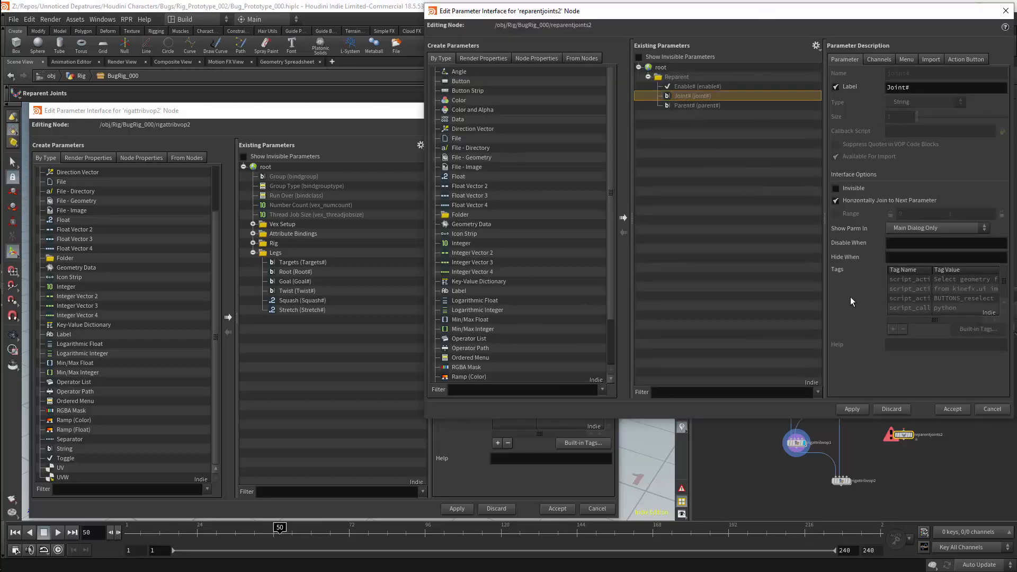
{"action": "left_click_drag", "start_coordinate": [825, 296], "coordinate": [681, 288]}
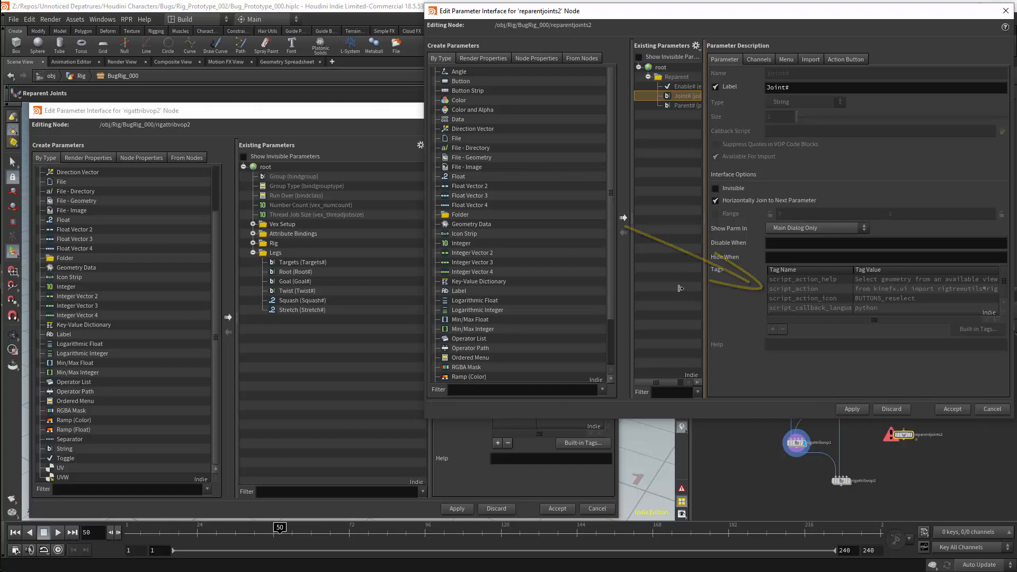
{"action": "right_click", "coordinate": [895, 292]}
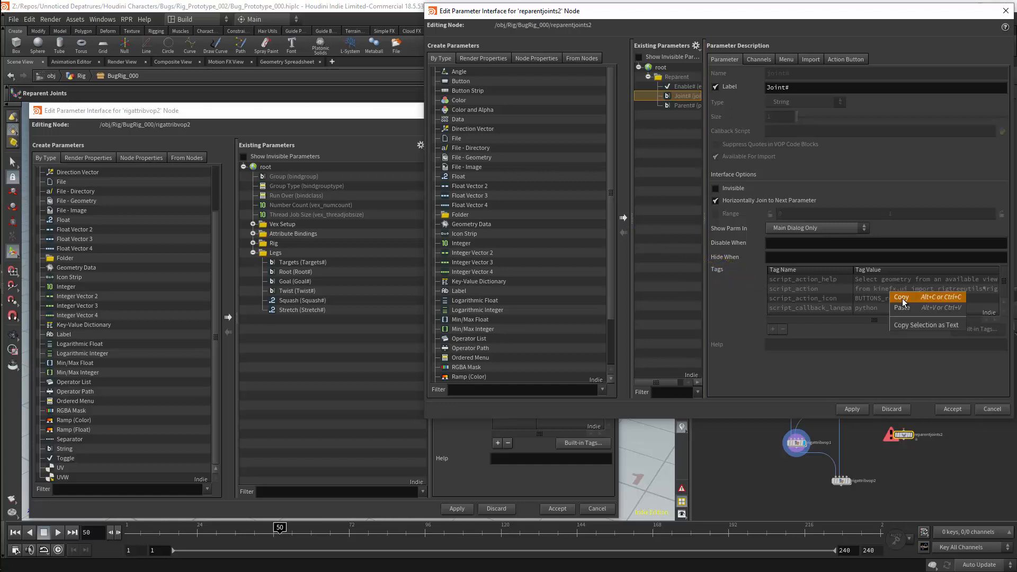
{"action": "left_click", "coordinate": [902, 297]}
Set the Reparent entry count to 1 on the new Reparent Joints node.
{"action": "middle_click_drag", "start_coordinate": [930, 433], "coordinate": [927, 460]}
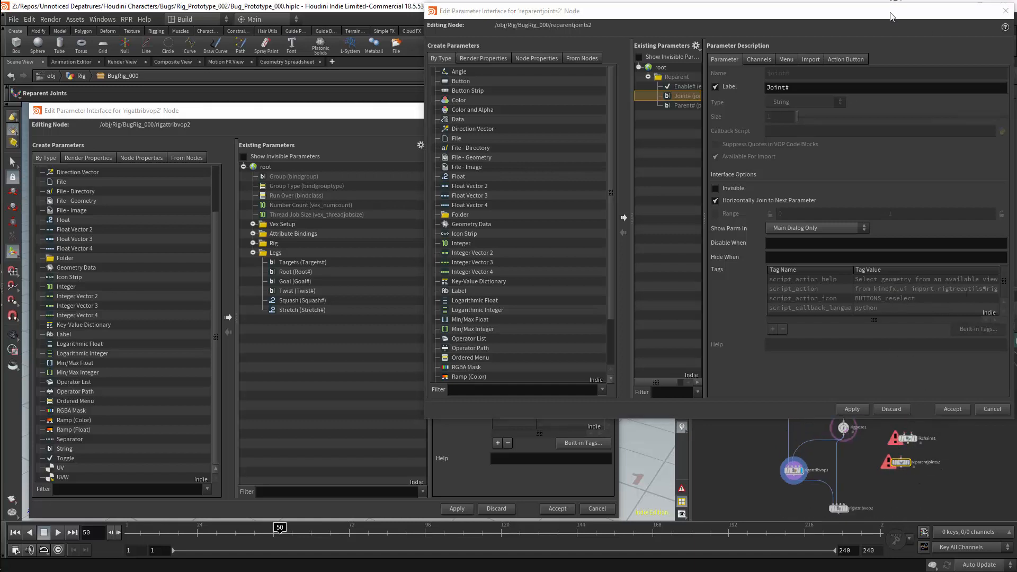
{"action": "left_click_drag", "start_coordinate": [890, 16], "coordinate": [540, 35]}
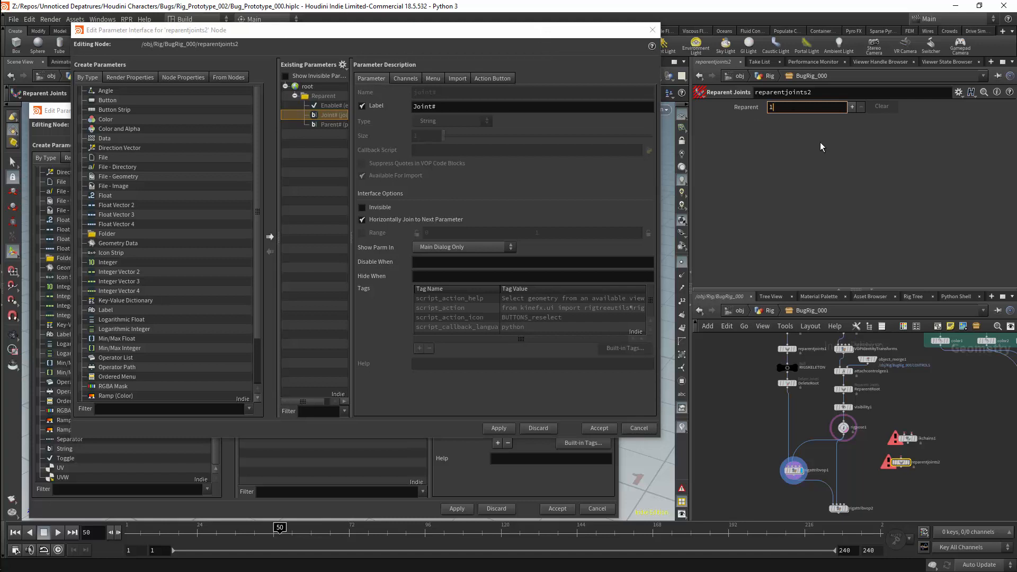
{"action": "key", "text": "Return"}
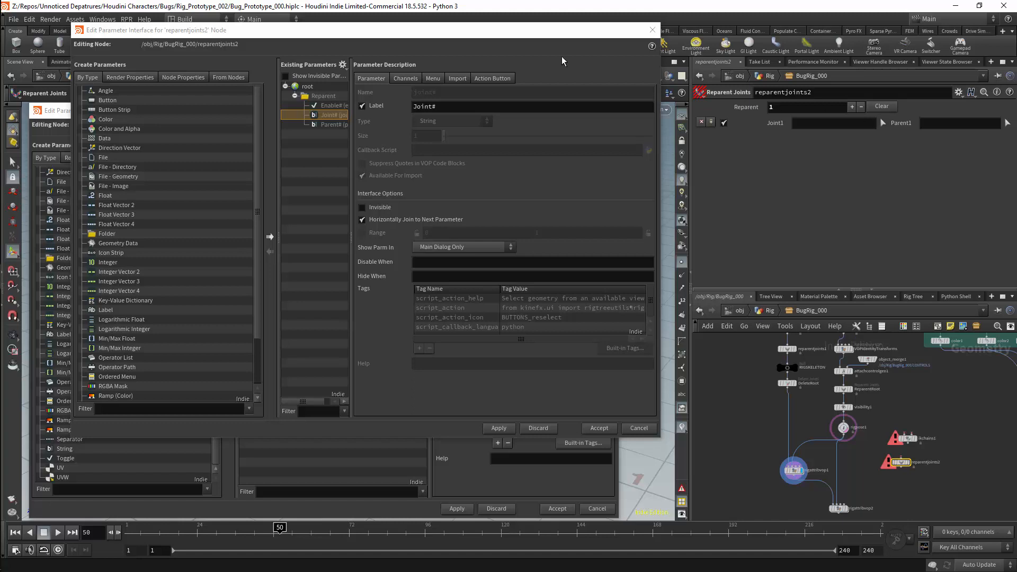
Copy Joint#'s script_action tag as text and paste it into the action button script of rigattribvop2's Targets parameter.
{"action": "left_click_drag", "start_coordinate": [562, 30], "coordinate": [875, 61]}
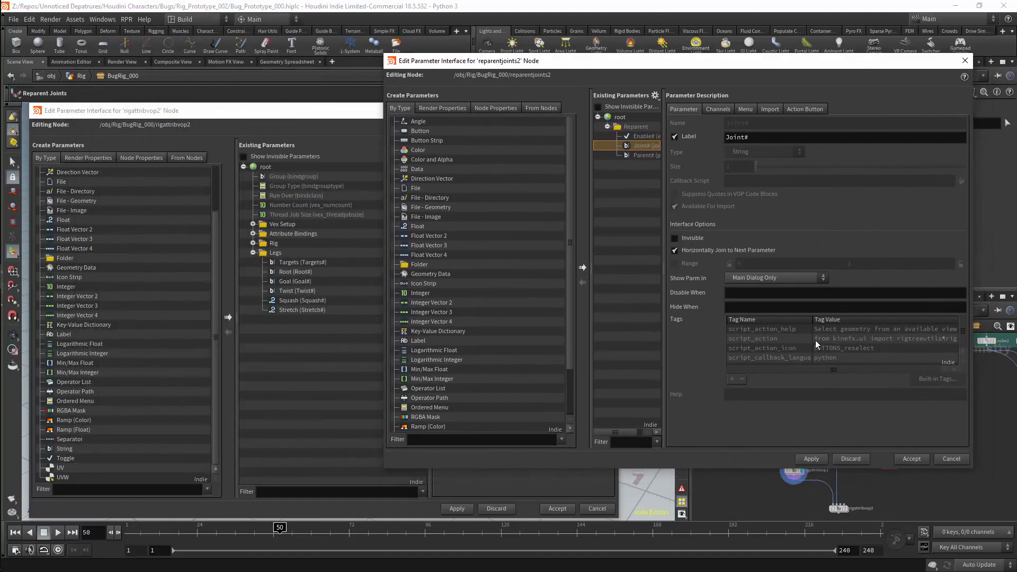
{"action": "right_click", "coordinate": [844, 341]}
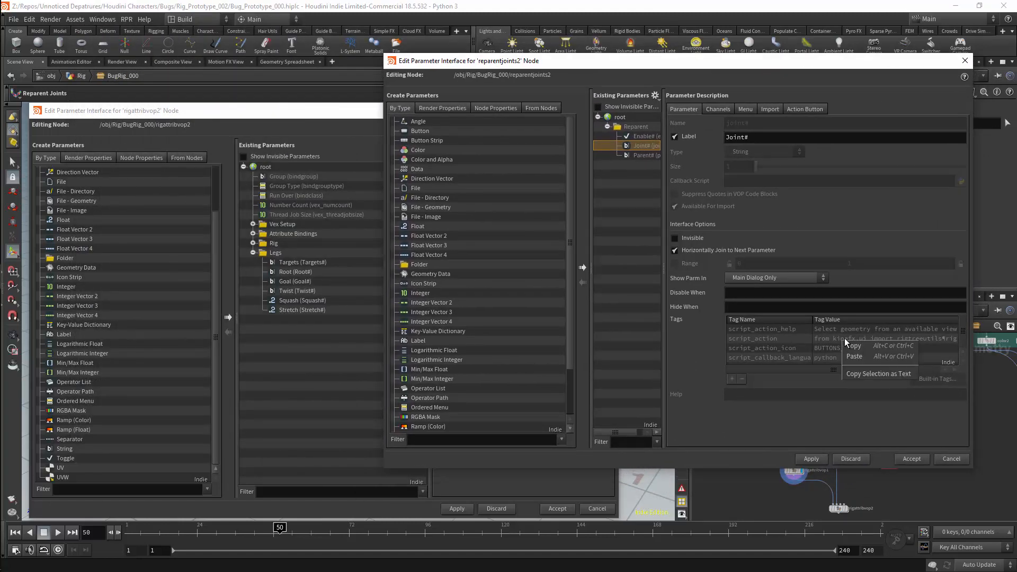
{"action": "left_click", "coordinate": [857, 374]}
{"action": "left_click", "coordinate": [343, 117]}
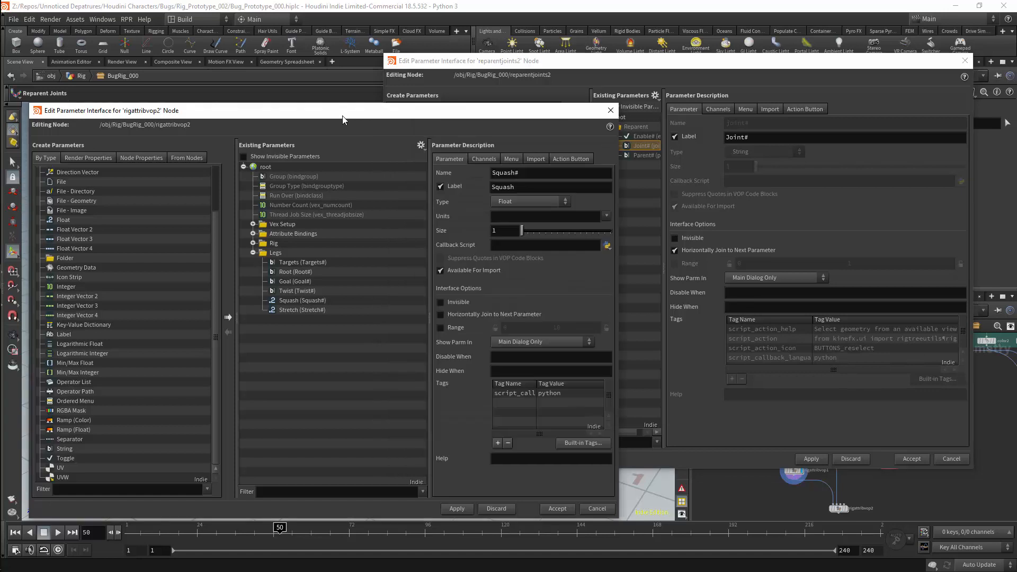
{"action": "left_click", "coordinate": [571, 159]}
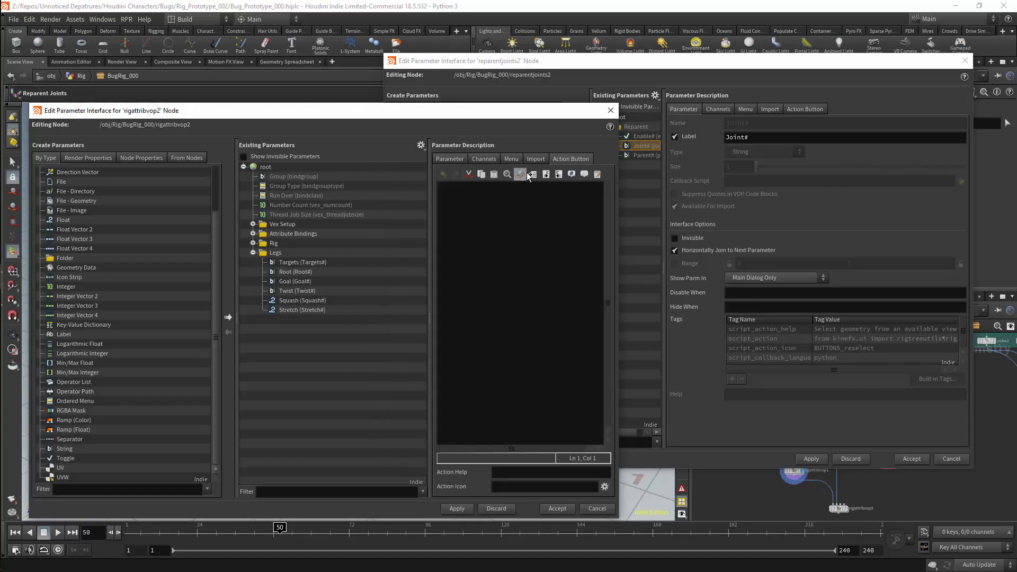
{"action": "left_click", "coordinate": [296, 264]}
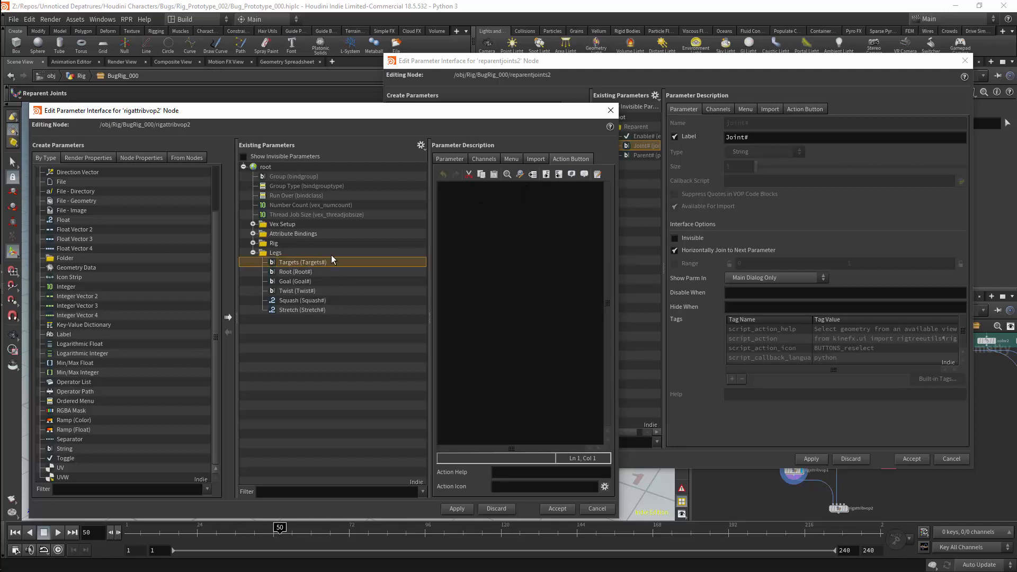
{"action": "key", "text": "ctrl+v"}
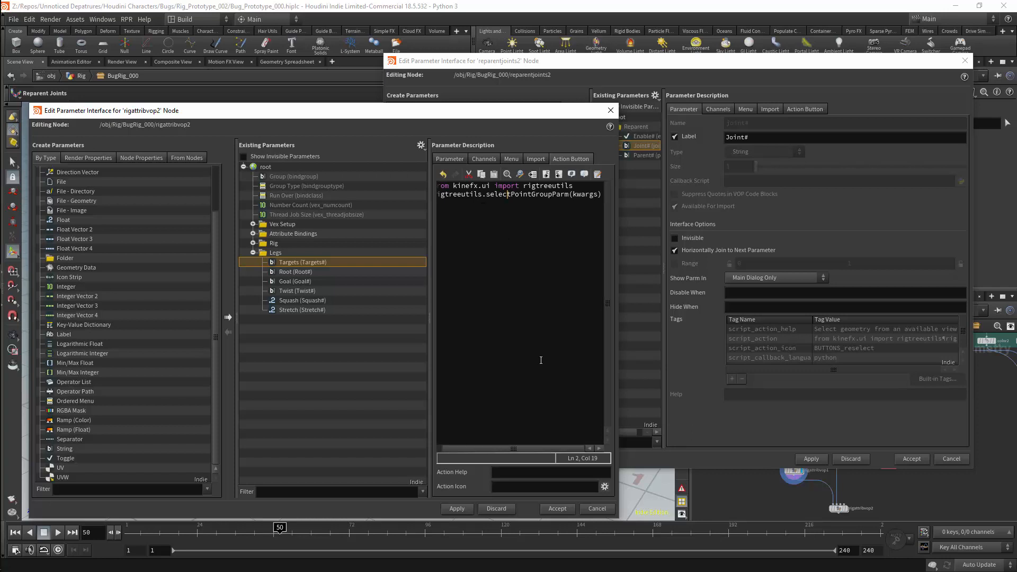
Set the Targets parameter's action help to "Select Target Joints".
{"action": "left_click", "coordinate": [520, 475]}
{"action": "type", "text": "Select Target J"}
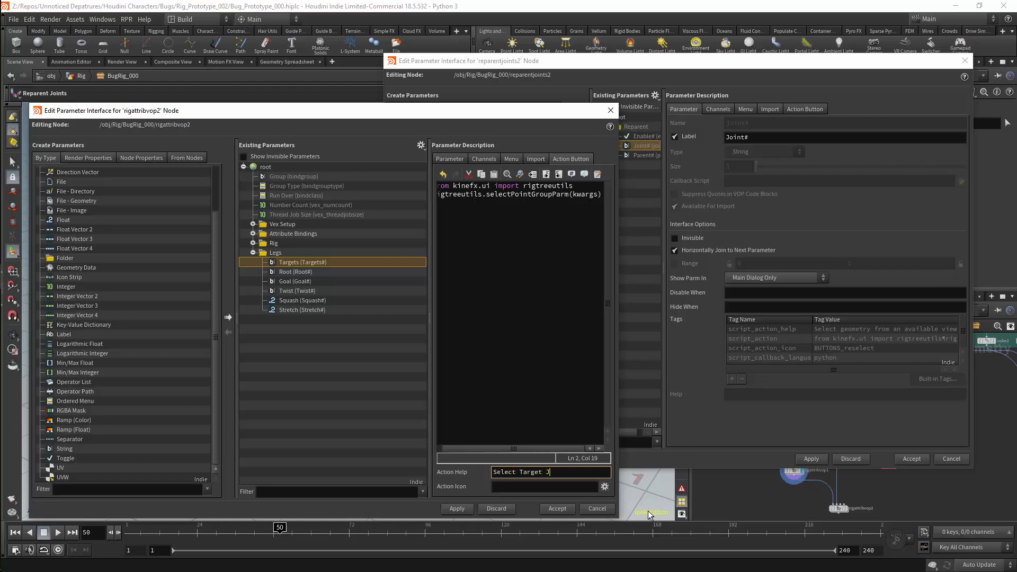
{"action": "type", "text": "oints"}
{"action": "key", "text": "Return"}
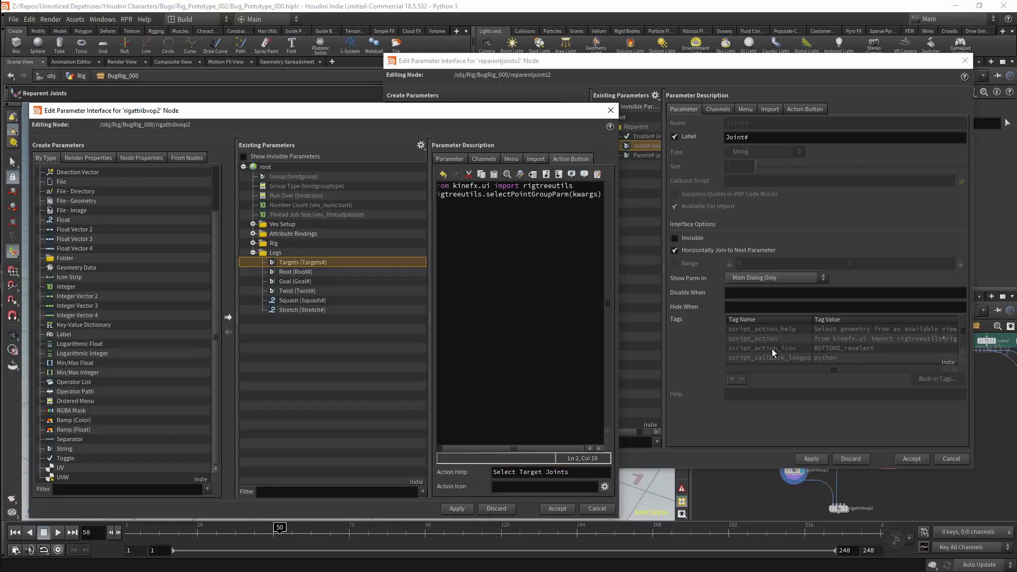
Choose BUTTONS_reselect.svg from hicon:/SVGIcons.index as the Targets parameter's action icon.
{"action": "left_click", "coordinate": [853, 347]}
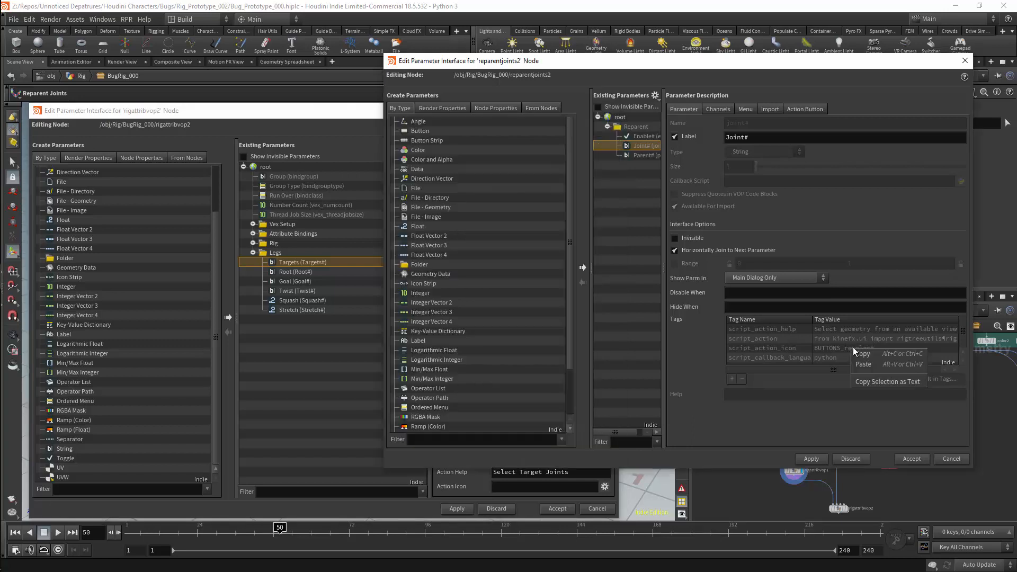
{"action": "left_click", "coordinate": [563, 508]}
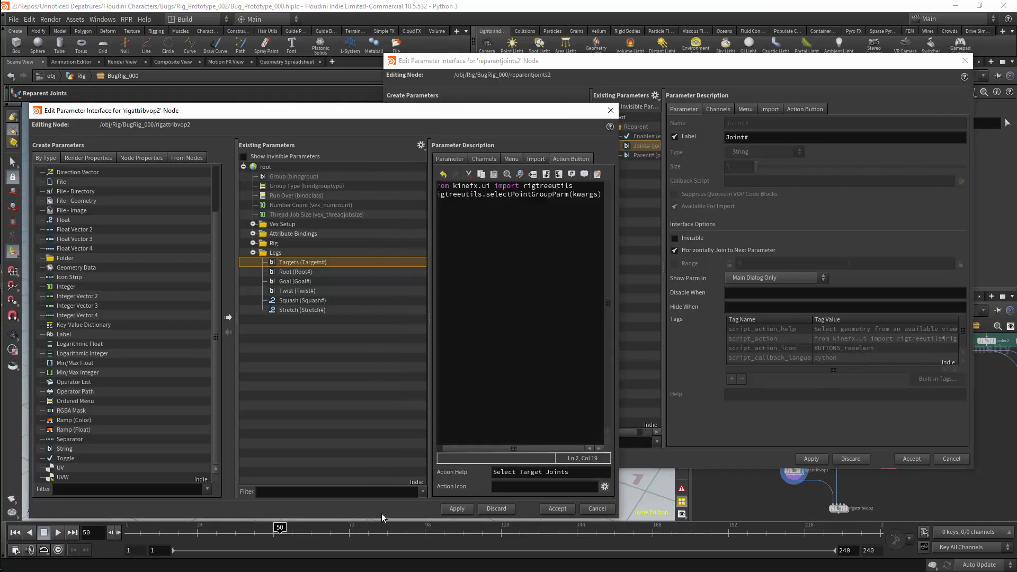
{"action": "left_click", "coordinate": [605, 487]}
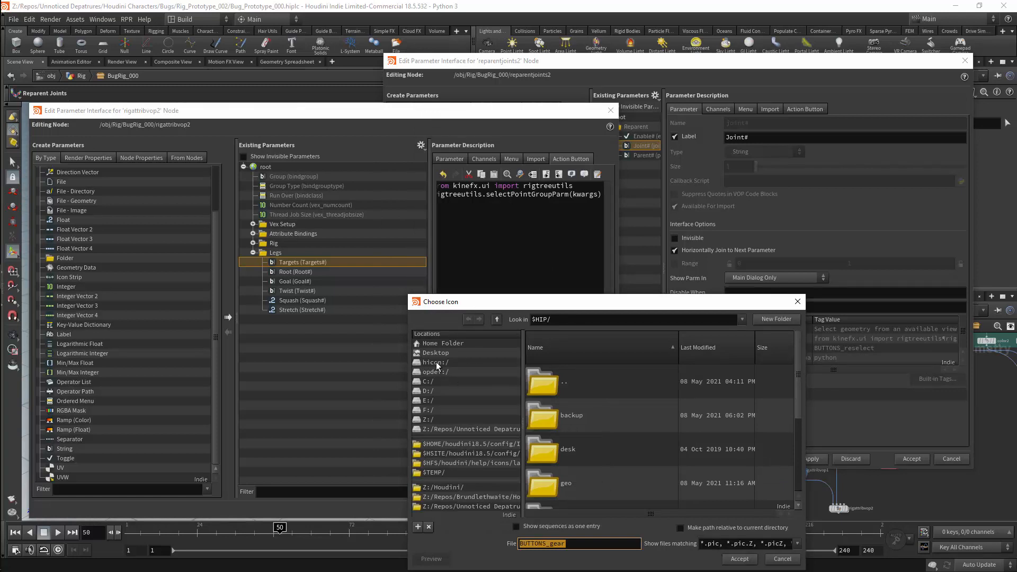
{"action": "left_click", "coordinate": [438, 365]}
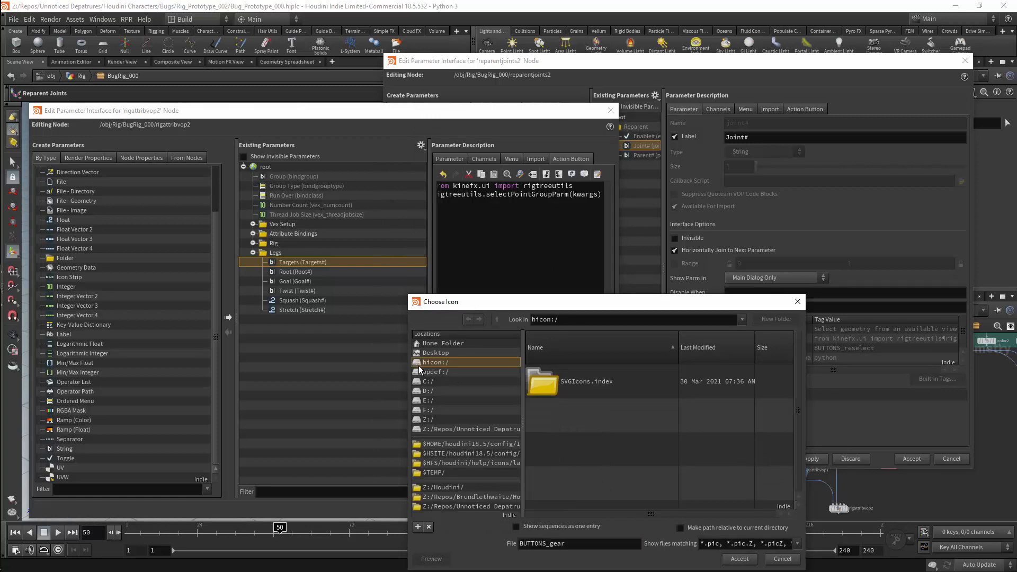
{"action": "double_click", "coordinate": [551, 387]}
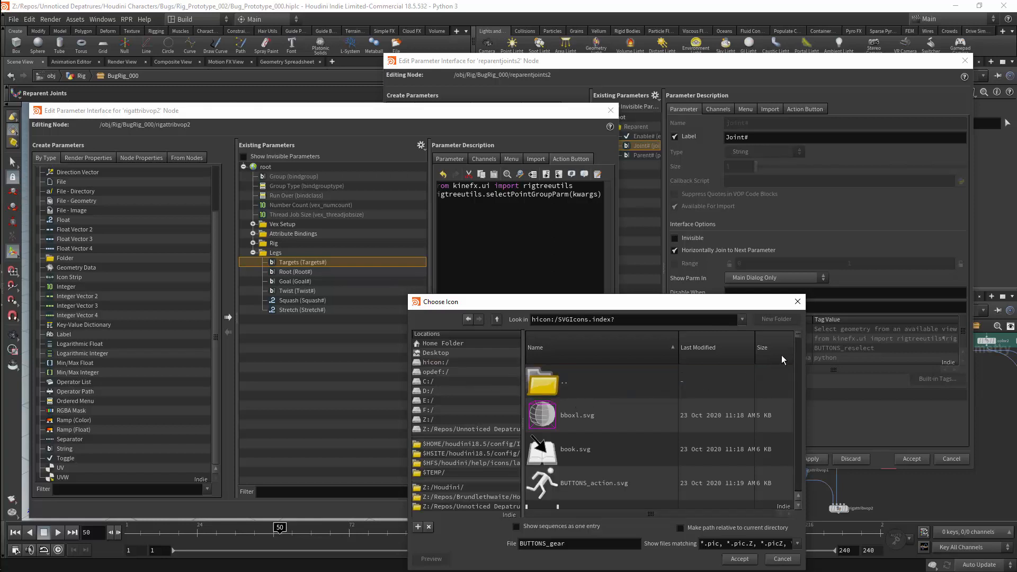
{"action": "scroll", "coordinate": [797, 335], "scroll_direction": "down", "scroll_amount": 10}
{"action": "left_click_drag", "start_coordinate": [797, 338], "coordinate": [799, 347]}
{"action": "left_click", "coordinate": [589, 417]}
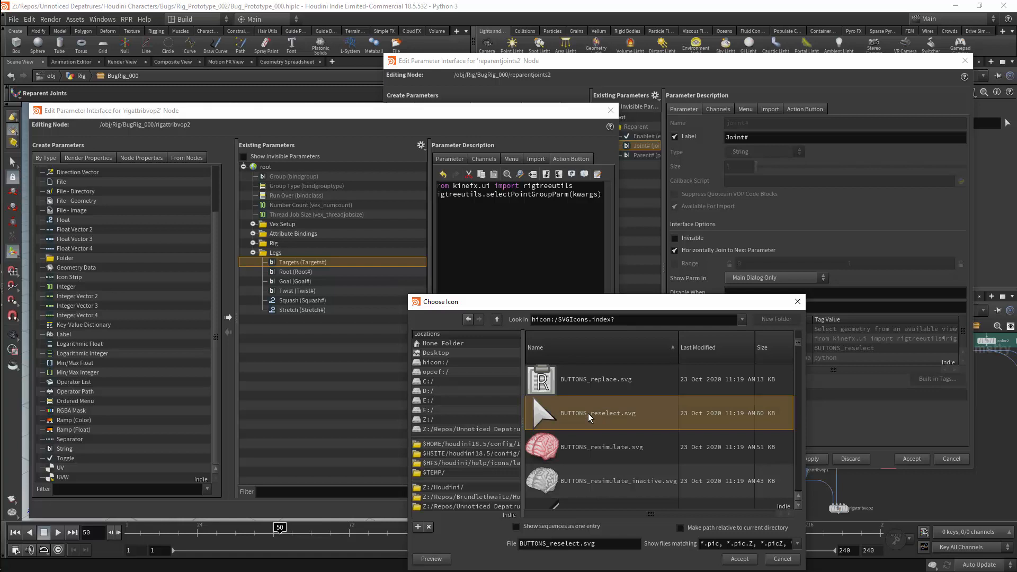
{"action": "left_click", "coordinate": [740, 559]}
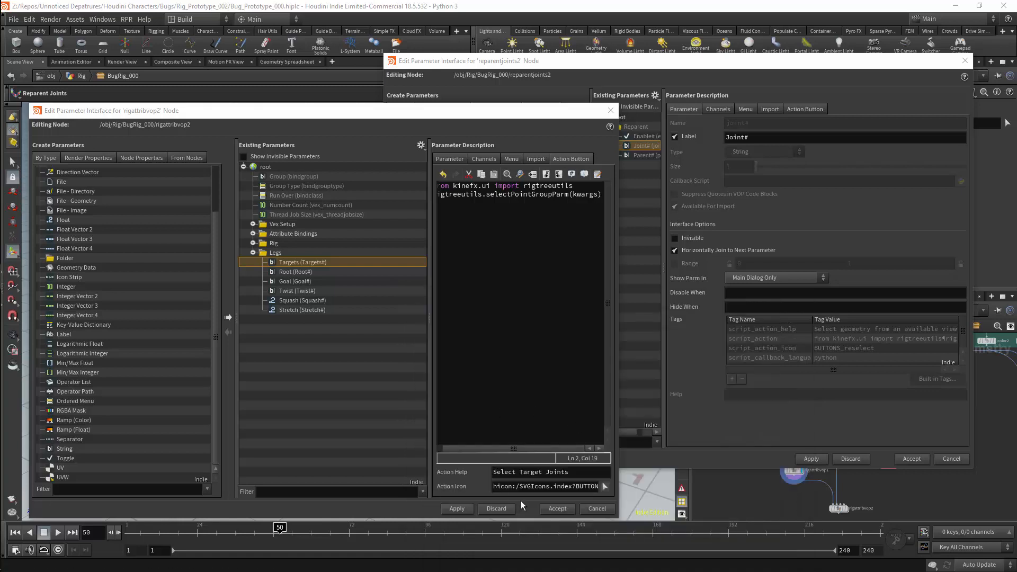
Shorten the Targets parameter's action icon path to BUTTONS_reselect by removing its folder prefix and file extension.
{"action": "left_click", "coordinate": [501, 488]}
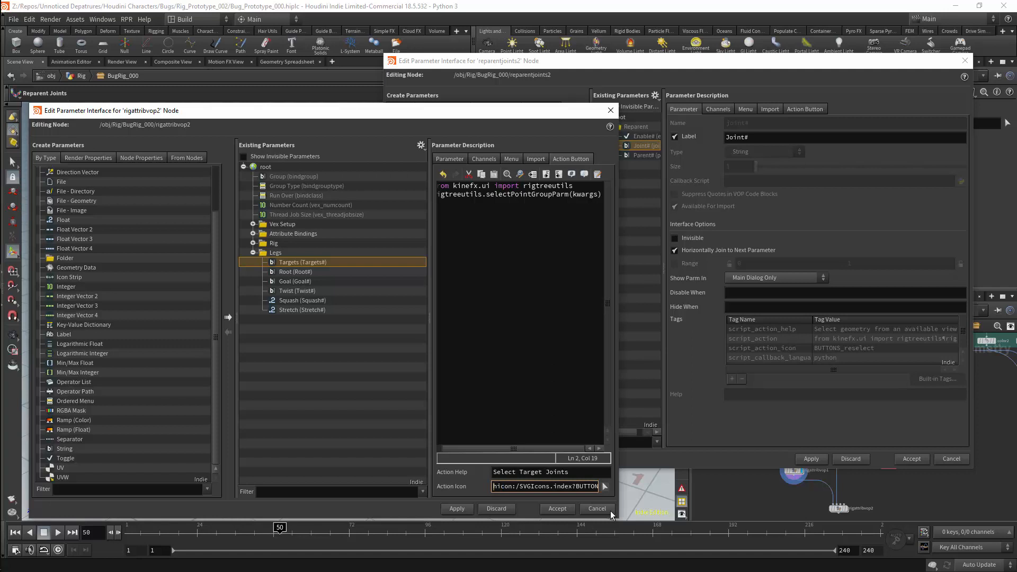
{"action": "key", "text": "shift+Right"}
{"action": "key", "text": "shift+Right"}
{"action": "key", "text": "shift+Right"}
{"action": "key", "text": "shift+Right"}
{"action": "key", "text": "shift+Right"}
{"action": "key", "text": "shift+Right"}
{"action": "key", "text": "shift+Right"}
{"action": "key", "text": "shift+Right"}
{"action": "key", "text": "shift+Right"}
{"action": "key", "text": "shift+Right"}
{"action": "key", "text": "shift+Right"}
{"action": "key", "text": "shift+Right"}
{"action": "key", "text": "shift+Right"}
{"action": "key", "text": "shift+Right"}
{"action": "key", "text": "shift+Right"}
{"action": "key", "text": "shift+Right"}
{"action": "key", "text": "shift+Right"}
{"action": "key", "text": "shift+Right"}
{"action": "key", "text": "shift+Right"}
{"action": "key", "text": "shift+Right"}
{"action": "key", "text": "shift+Right"}
{"action": "key", "text": "Delete"}
{"action": "key", "text": "End"}
{"action": "key", "text": "BackSpace"}
{"action": "key", "text": "BackSpace"}
{"action": "key", "text": "BackSpace"}
{"action": "key", "text": "BackSpace"}
{"action": "key", "text": "Return"}
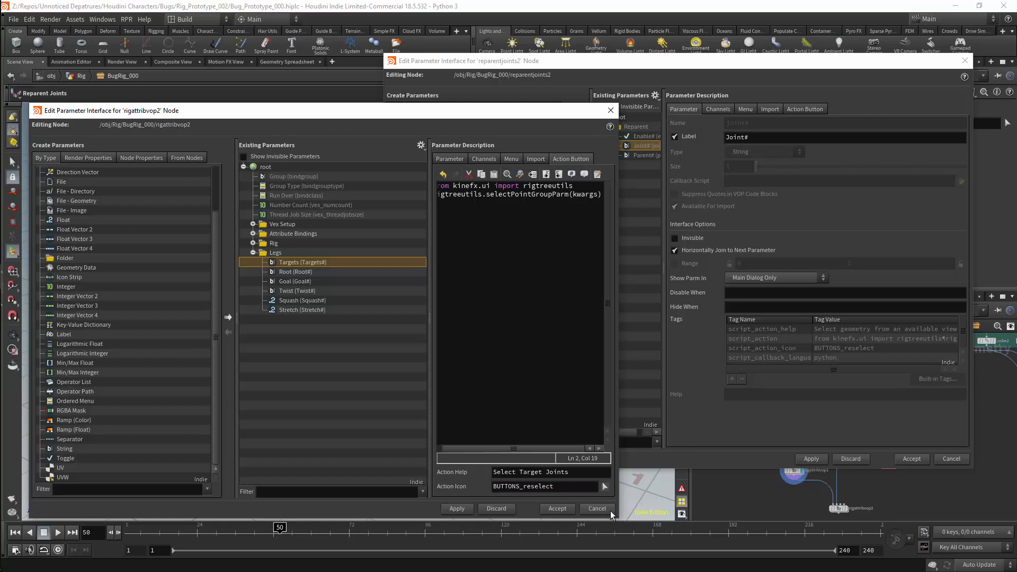
Apply the interface changes, close the reparentjoints2 parameter interface, and show the Legs parameters of rigattribvop2.
{"action": "left_click", "coordinate": [462, 510]}
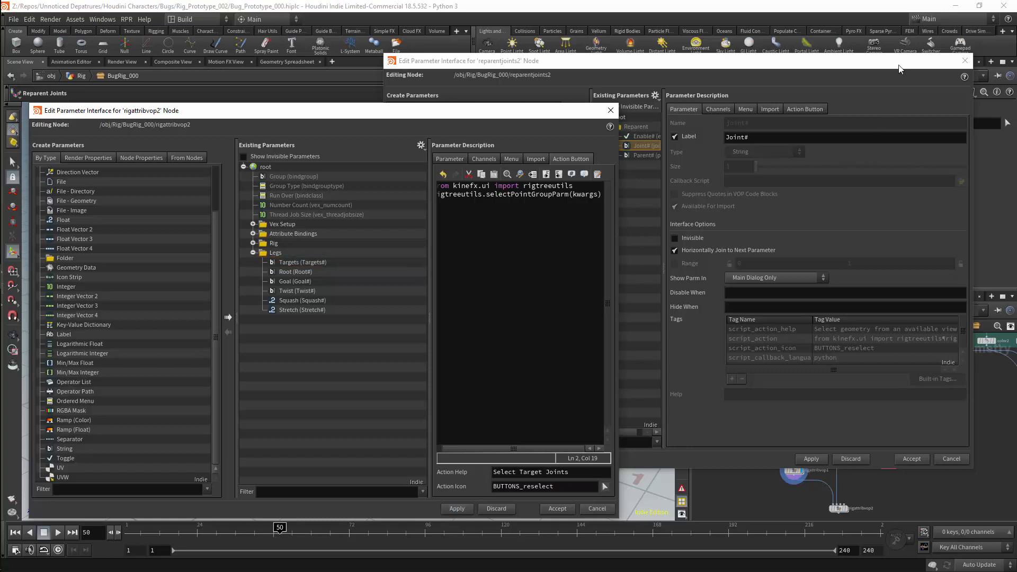
{"action": "left_click", "coordinate": [965, 61]}
{"action": "left_click", "coordinate": [840, 509]}
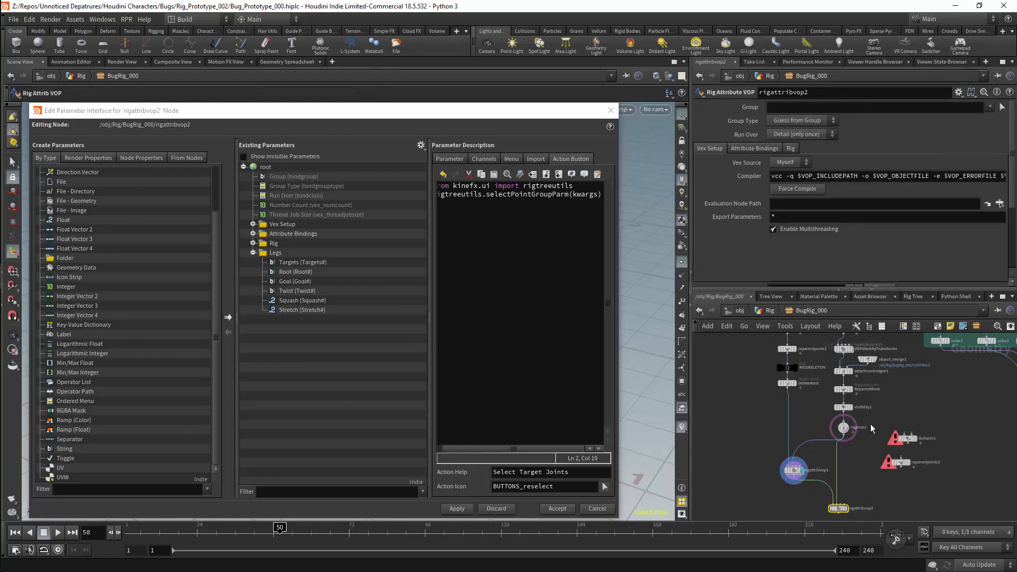
{"action": "scroll", "coordinate": [1005, 181], "scroll_direction": "down", "scroll_amount": 5}
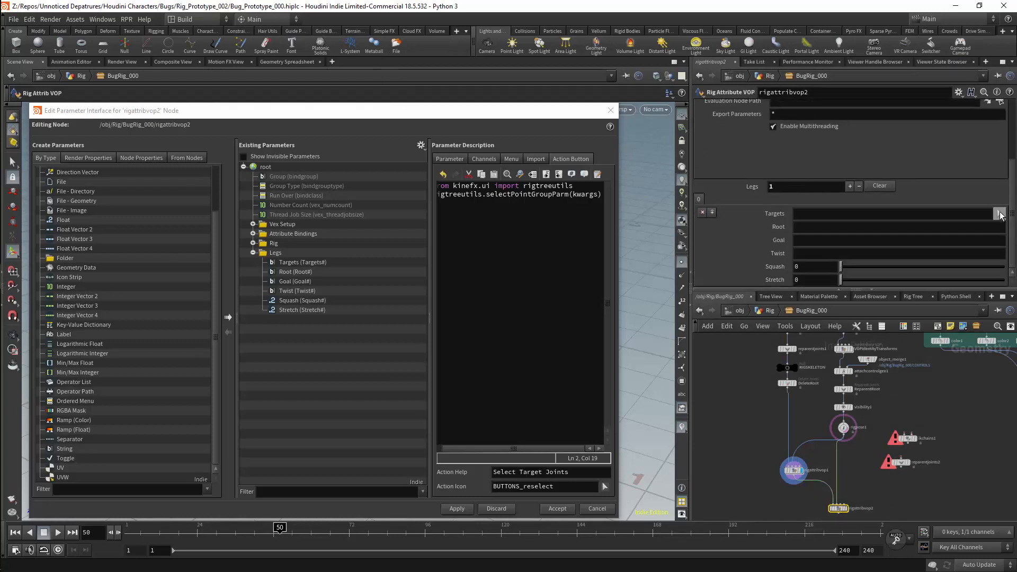
Test the Targets parameter's joint selection on rigattribvop2 by opening its rig tree picker, and close the picker.
{"action": "left_click", "coordinate": [998, 215]}
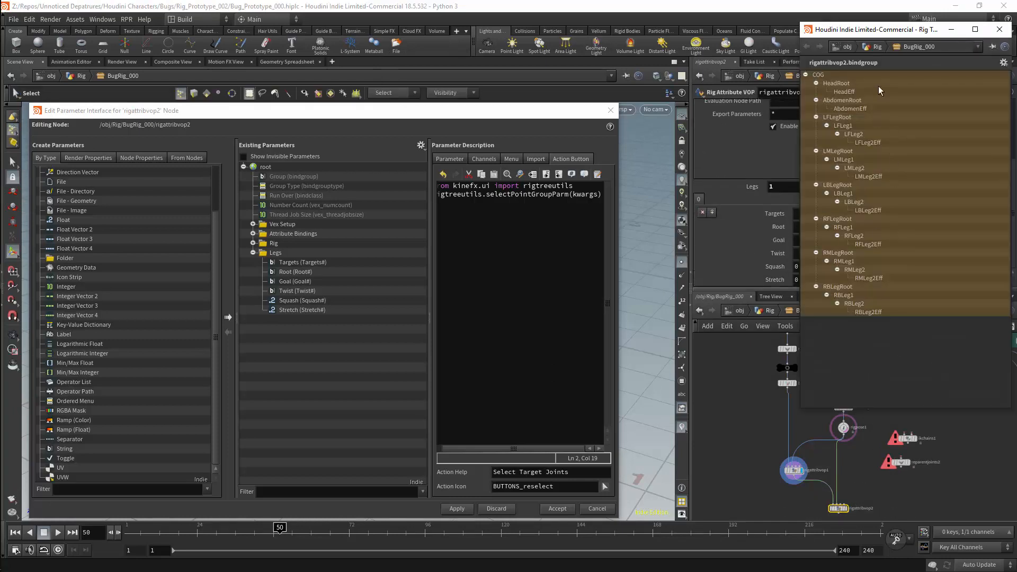
{"action": "left_click", "coordinate": [999, 30]}
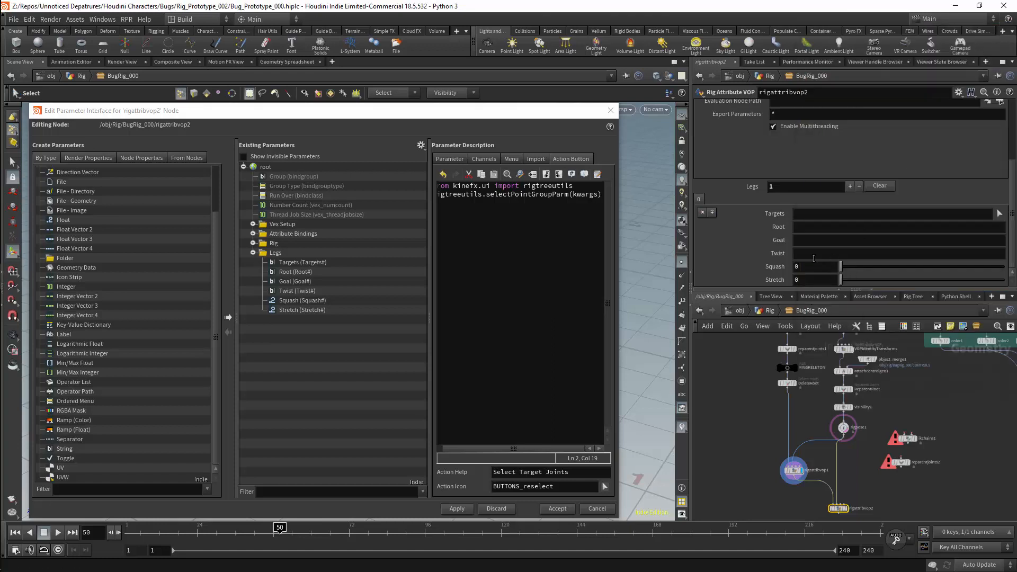
Add one chain to the ikchains1 node and open that node's parameter interface for editing.
{"action": "left_click", "coordinate": [908, 438]}
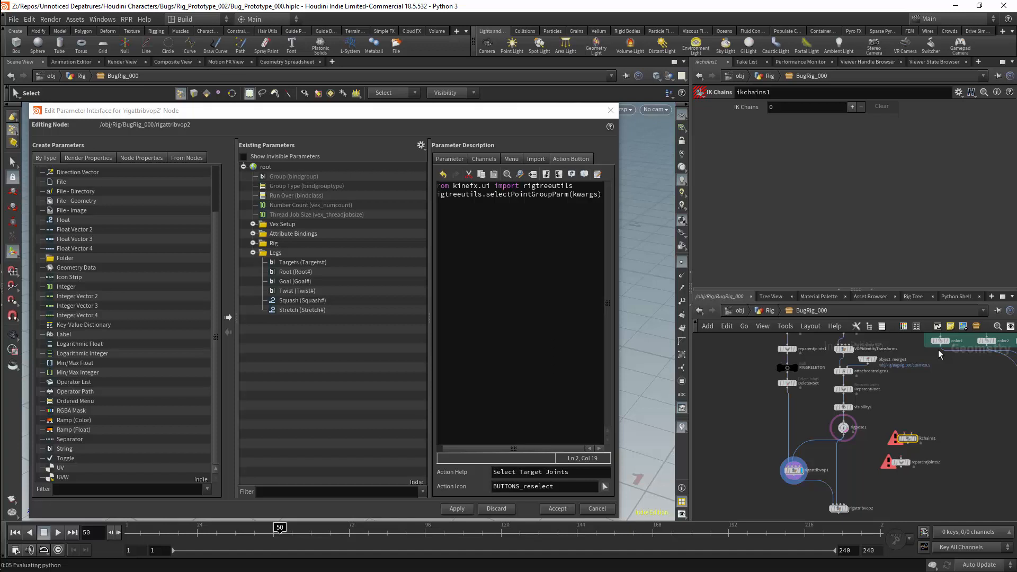
{"action": "left_click", "coordinate": [852, 107]}
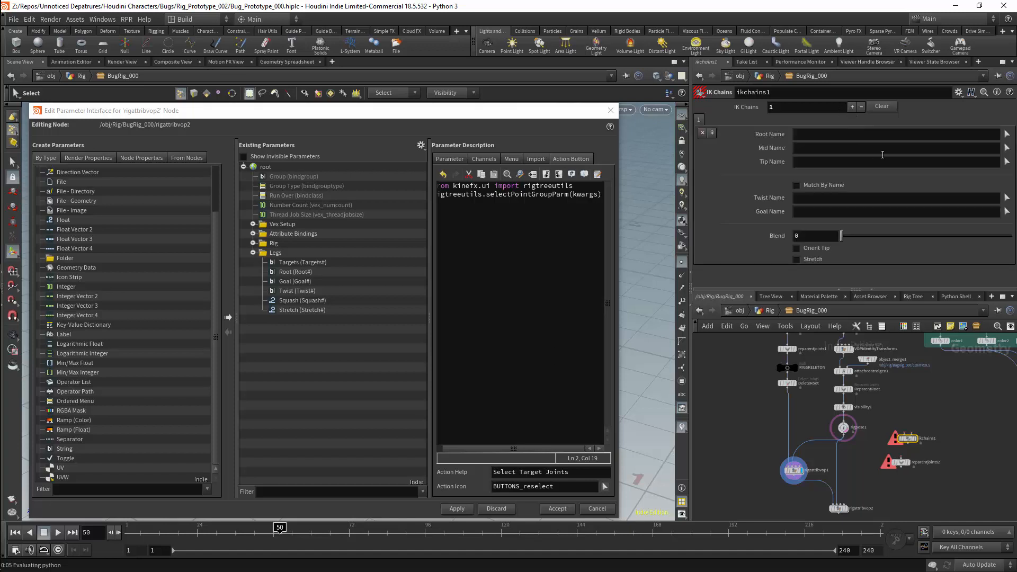
{"action": "left_click", "coordinate": [306, 272]}
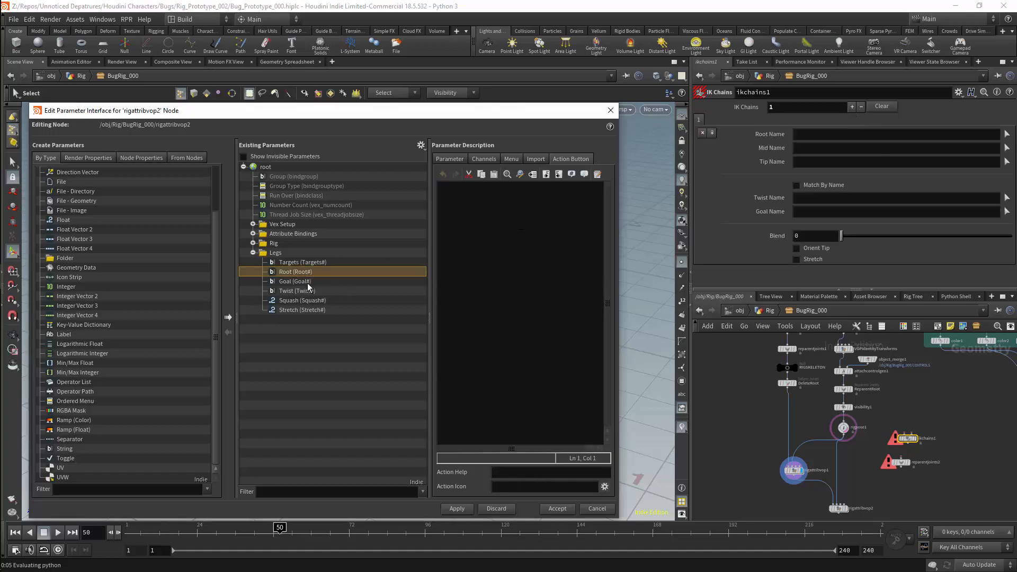
{"action": "right_click", "coordinate": [908, 440]}
{"action": "mouse_move", "coordinate": [948, 427]}
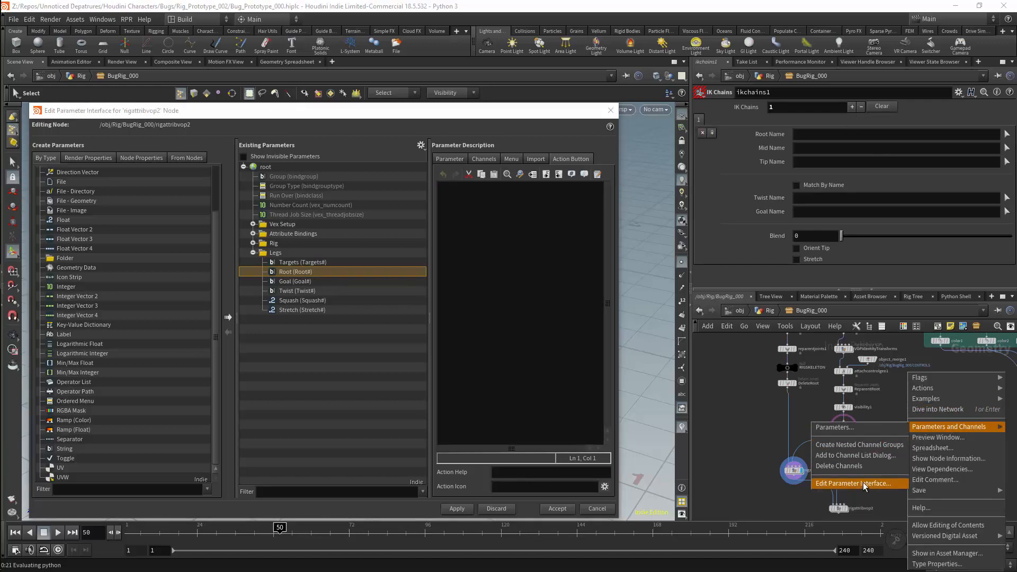
{"action": "left_click", "coordinate": [864, 484]}
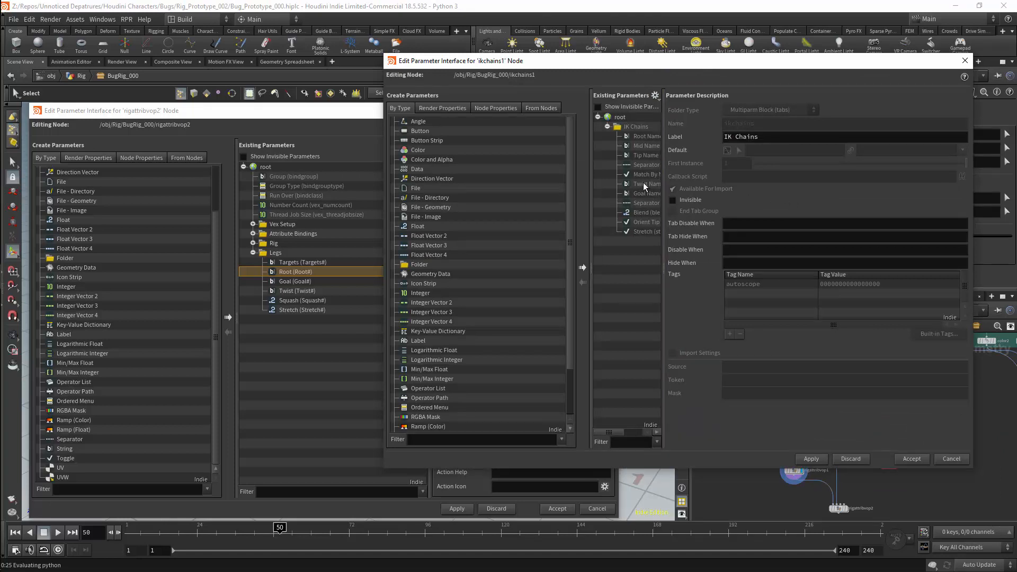
Copy the action script of ikchains1's Twist Name parameter into the action script of rigattribvop2's Root parameter.
{"action": "left_click", "coordinate": [646, 184]}
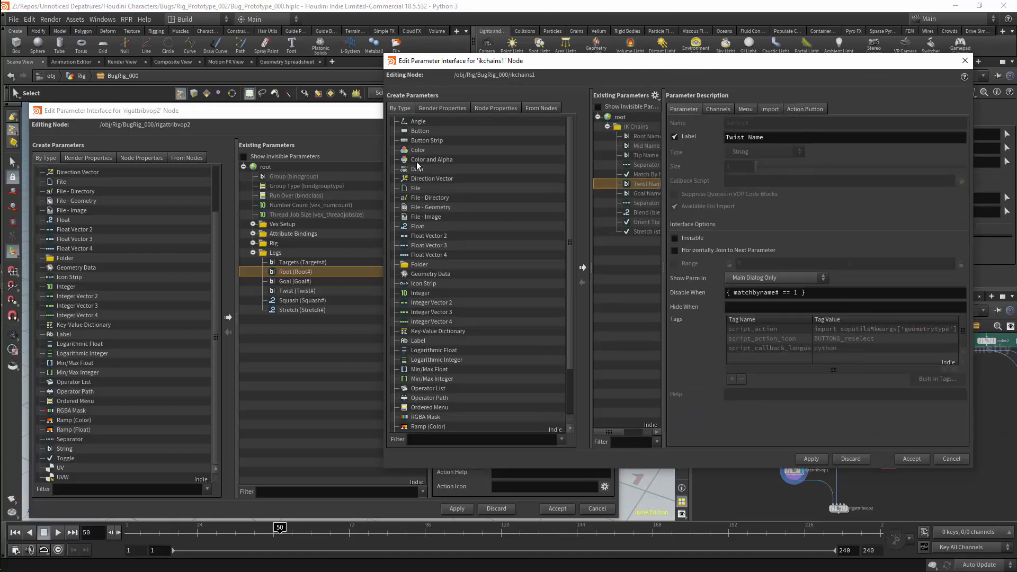
{"action": "left_click", "coordinate": [370, 114]}
{"action": "key", "text": "ctrl+v"}
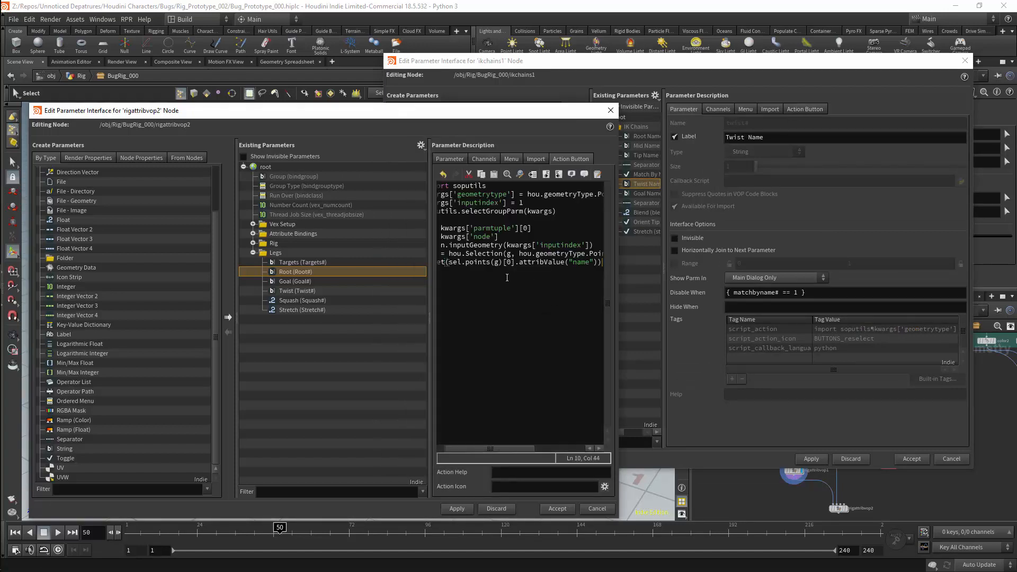
Set the Root parameter's action help to "Select Root Joint" and its action icon to BUTTONS_reselect.
{"action": "left_click", "coordinate": [497, 475]}
{"action": "type", "text": "Select Root Joint"}
{"action": "key", "text": "Return"}
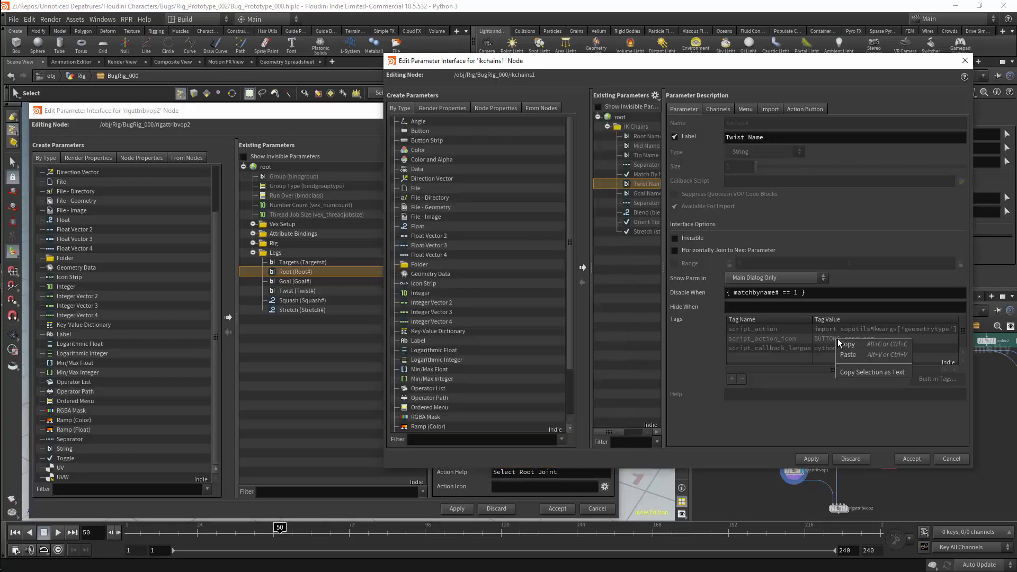
{"action": "left_click", "coordinate": [522, 490]}
{"action": "type", "text": "BUTTONS_reselect"}
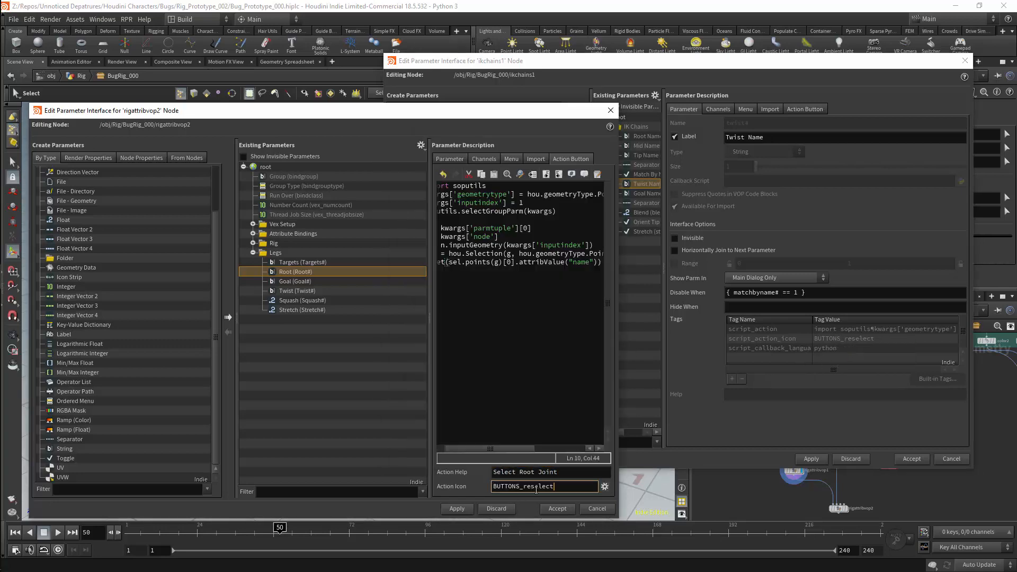
Apply the Root parameter's changes and copy its action script into the Goal and Twist parameters.
{"action": "left_click", "coordinate": [504, 289]}
{"action": "key", "text": "ctrl+a"}
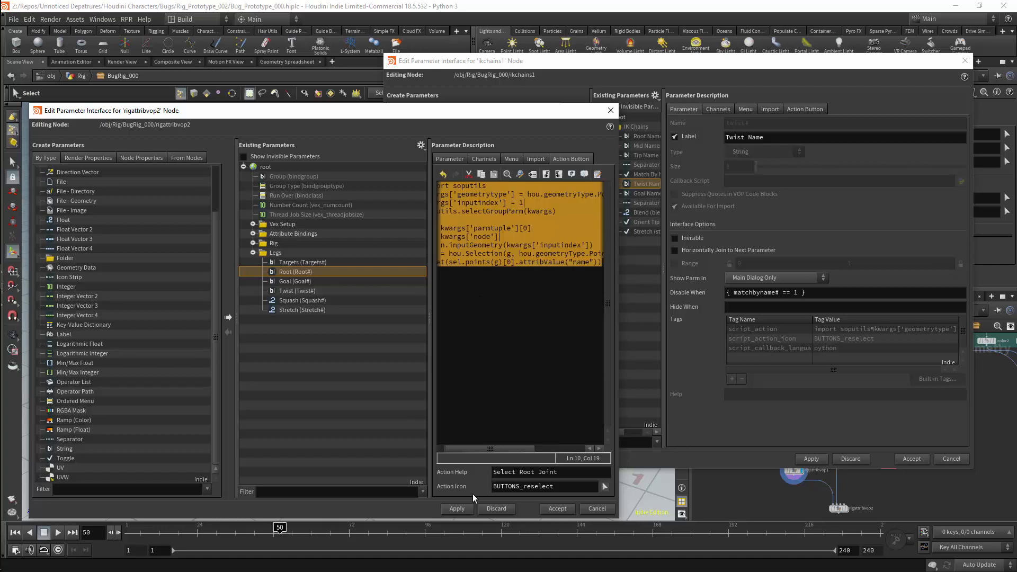
{"action": "left_click", "coordinate": [460, 508]}
{"action": "left_click", "coordinate": [309, 281]}
{"action": "left_click", "coordinate": [463, 212]}
{"action": "key", "text": "ctrl+v"}
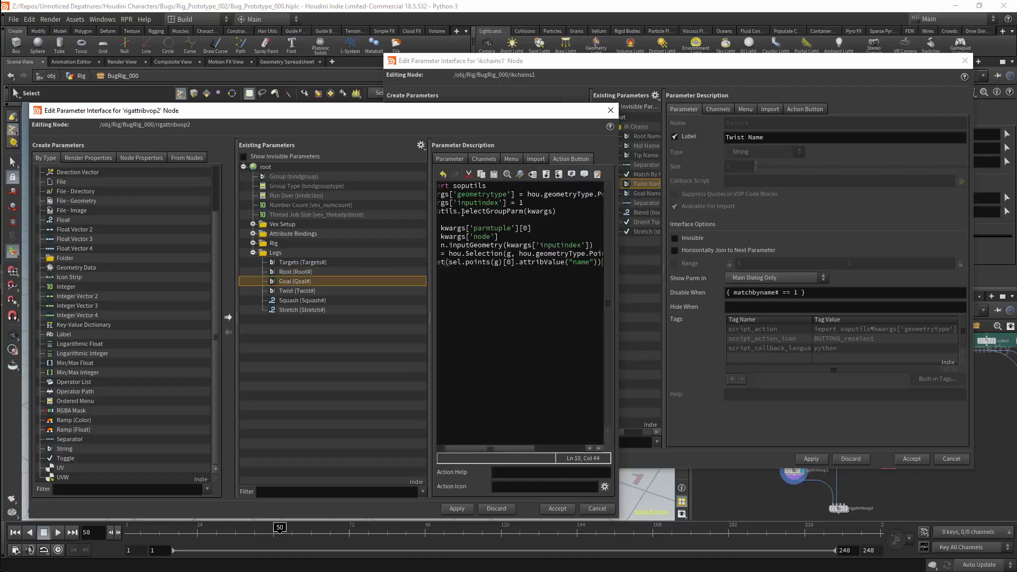
{"action": "left_click", "coordinate": [299, 291]}
{"action": "left_click", "coordinate": [465, 201]}
{"action": "key", "text": "ctrl+v"}
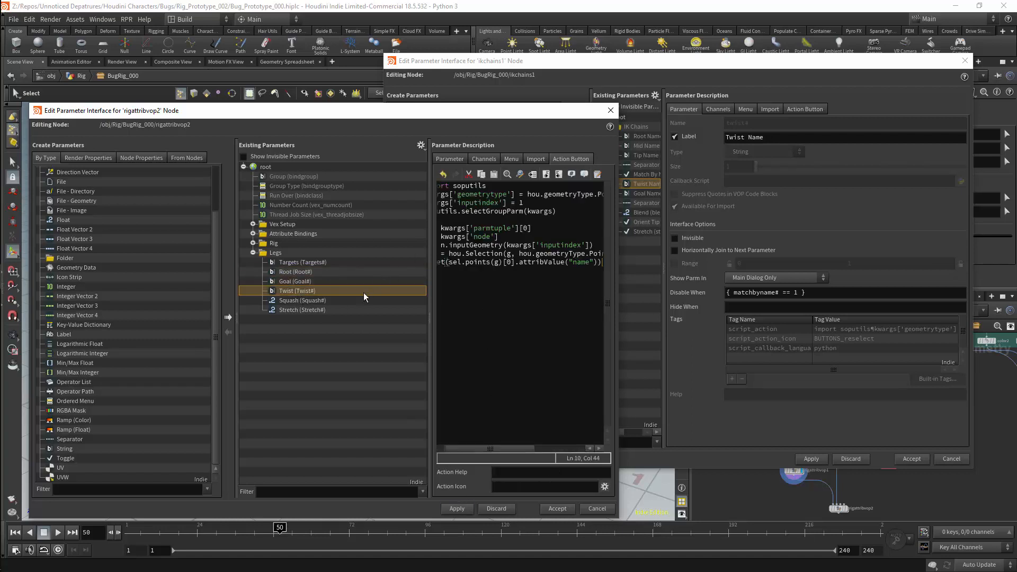
Give the Twist parameter the action icon BUTTONS_reselect and the action help "Select Twist Joint", and apply the changes.
{"action": "left_click", "coordinate": [831, 342]}
{"action": "left_click", "coordinate": [503, 477]}
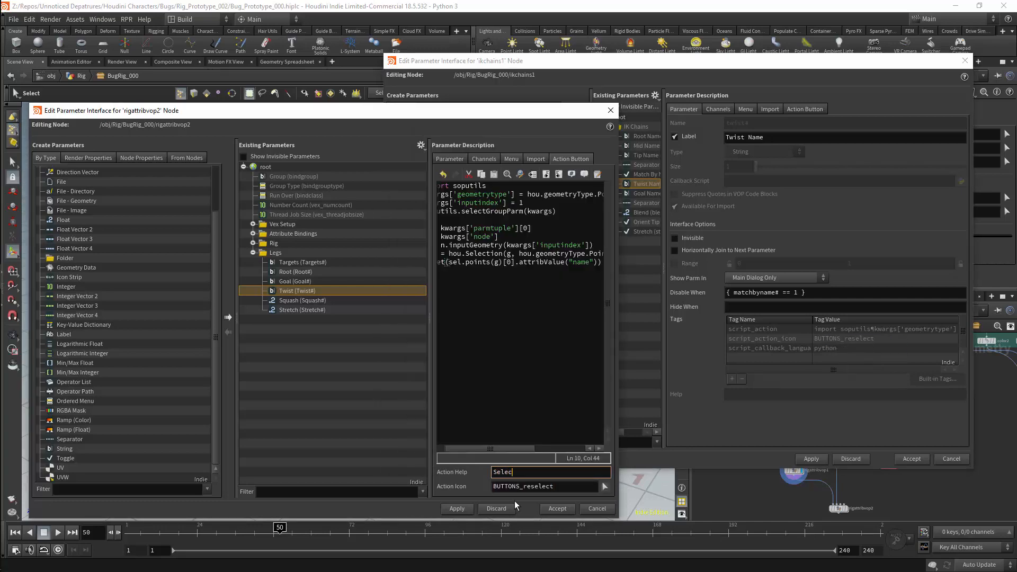
{"action": "type", "text": "Joint"}
{"action": "key", "text": "Return"}
{"action": "left_click", "coordinate": [458, 509]}
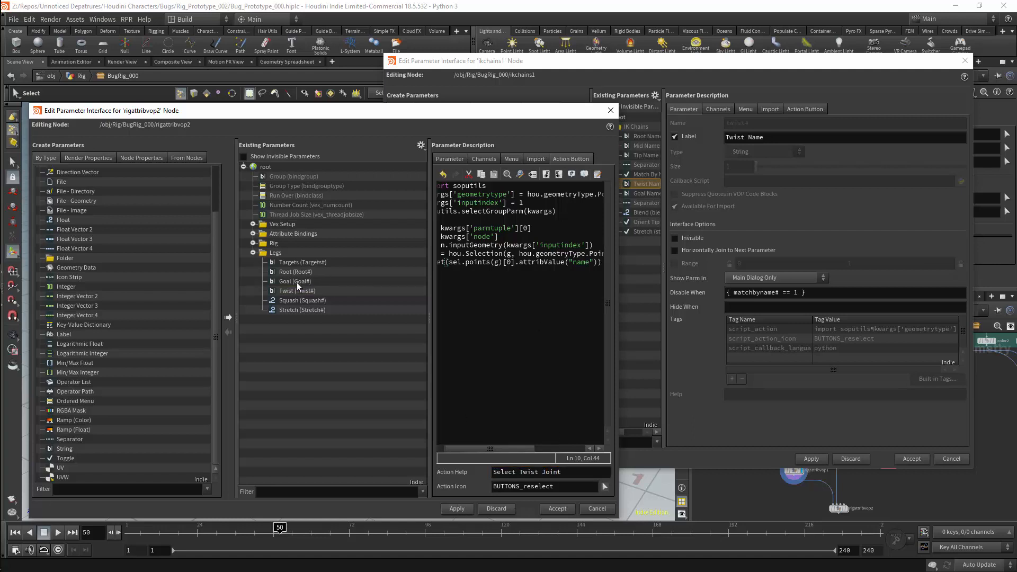
Give the Goal parameter the action icon BUTTONS_reselect and the action help "Select Goal Joint", and apply the changes.
{"action": "left_click", "coordinate": [297, 281]}
{"action": "left_click", "coordinate": [502, 486]}
{"action": "type", "text": "BUTTONS_reselect"}
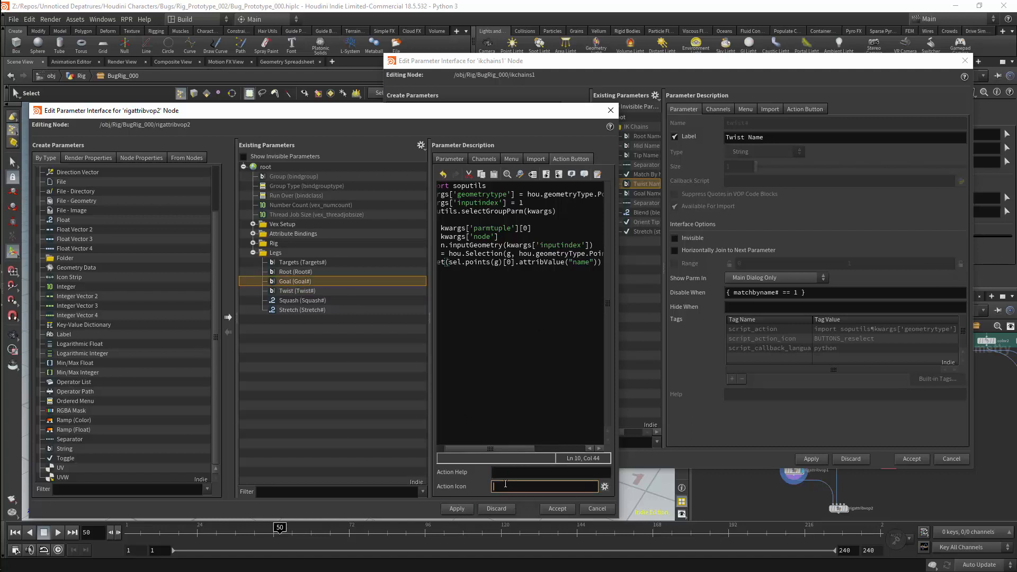
{"action": "left_click", "coordinate": [506, 471]}
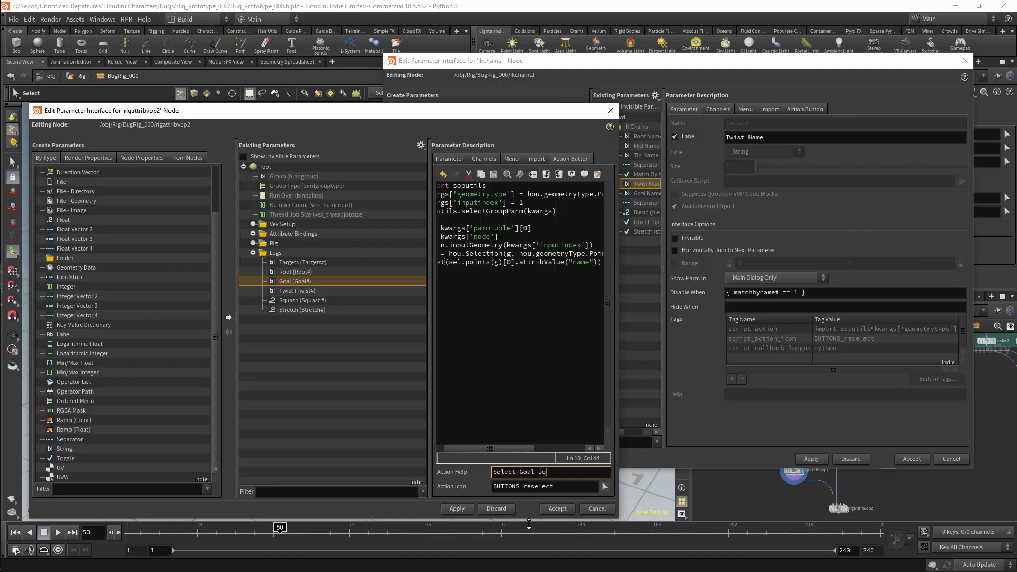
{"action": "key", "text": "Return"}
{"action": "left_click", "coordinate": [461, 510]}
Accept and close the parameter interfaces of ikchains1 and rigattribvop2, checking the Legs multiparm folder's settings.
{"action": "left_click", "coordinate": [811, 459]}
{"action": "left_click", "coordinate": [911, 459]}
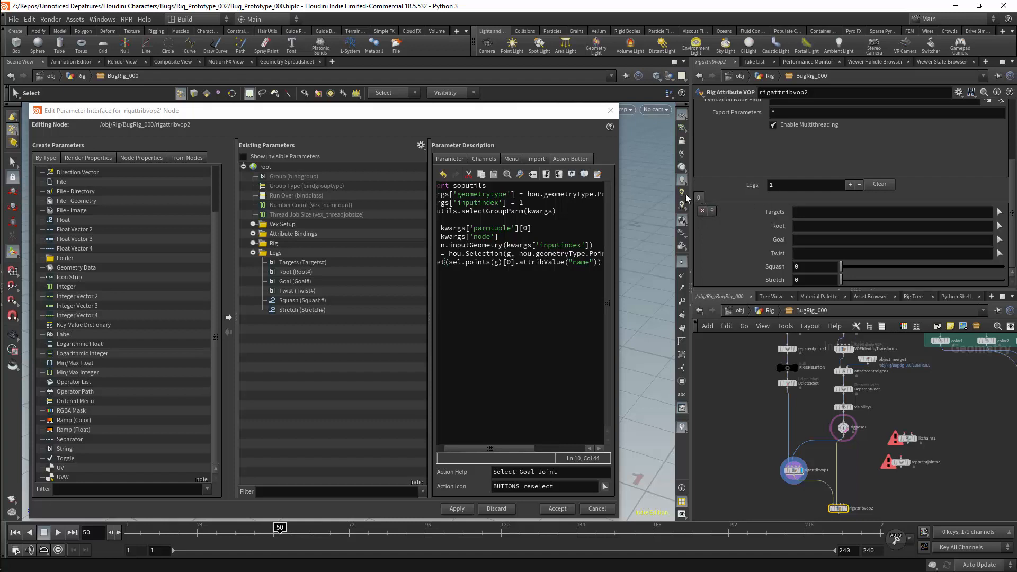
{"action": "left_click", "coordinate": [275, 253]}
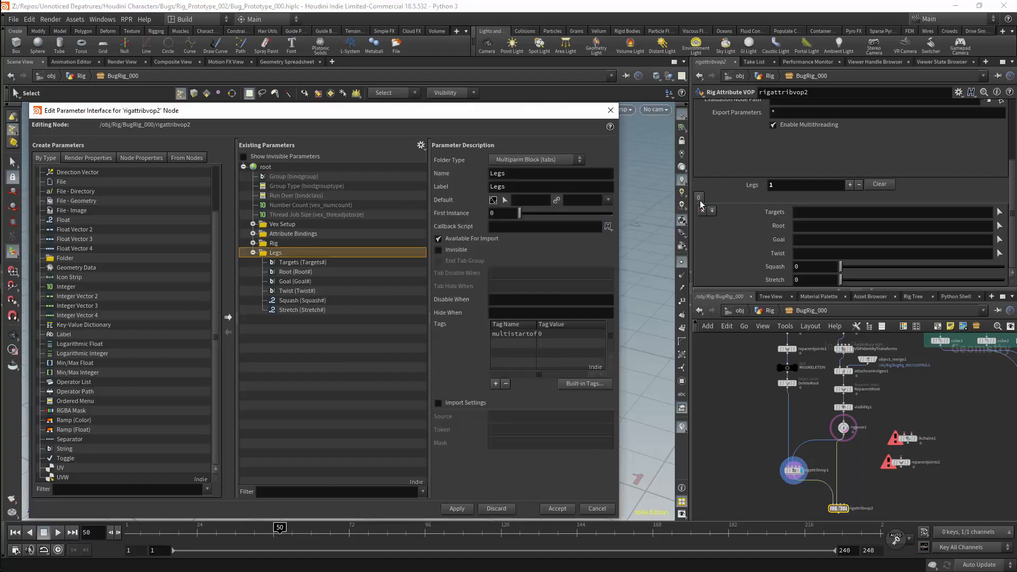
{"action": "left_click", "coordinate": [457, 509]}
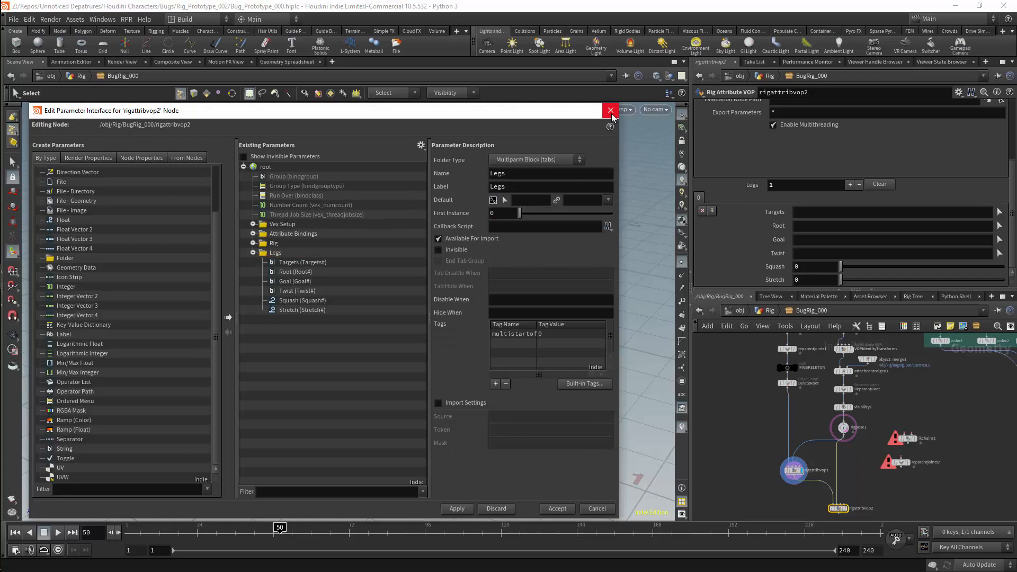
{"action": "left_click", "coordinate": [557, 508]}
Pick LFLegRoot, LFLeg1, LFLeg2 and LFLeg2Eff in the viewport as the first leg's Targets joints.
{"action": "left_click_drag", "start_coordinate": [440, 248], "coordinate": [503, 260]}
{"action": "key", "text": "s"}
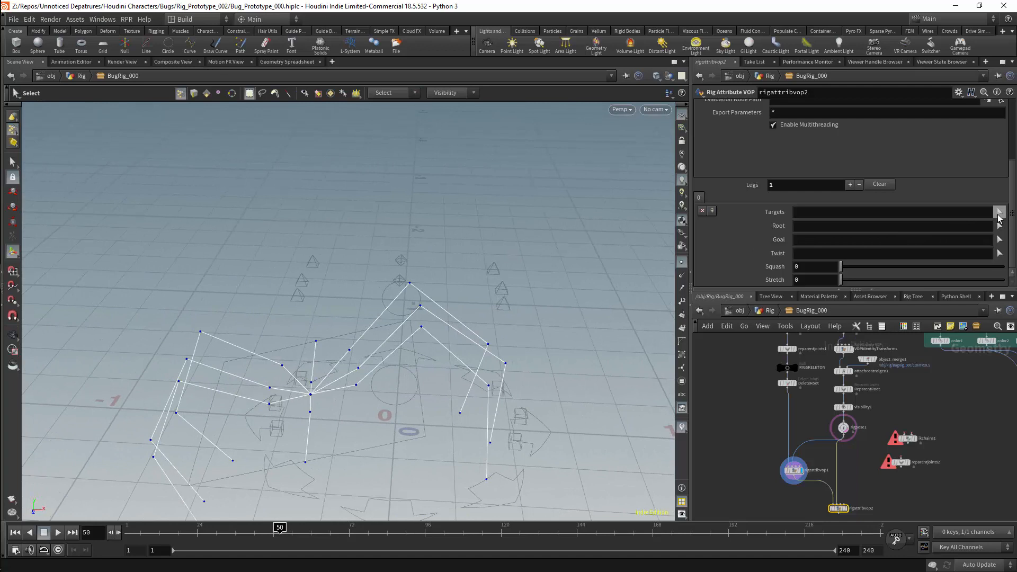
{"action": "left_click", "coordinate": [998, 215]}
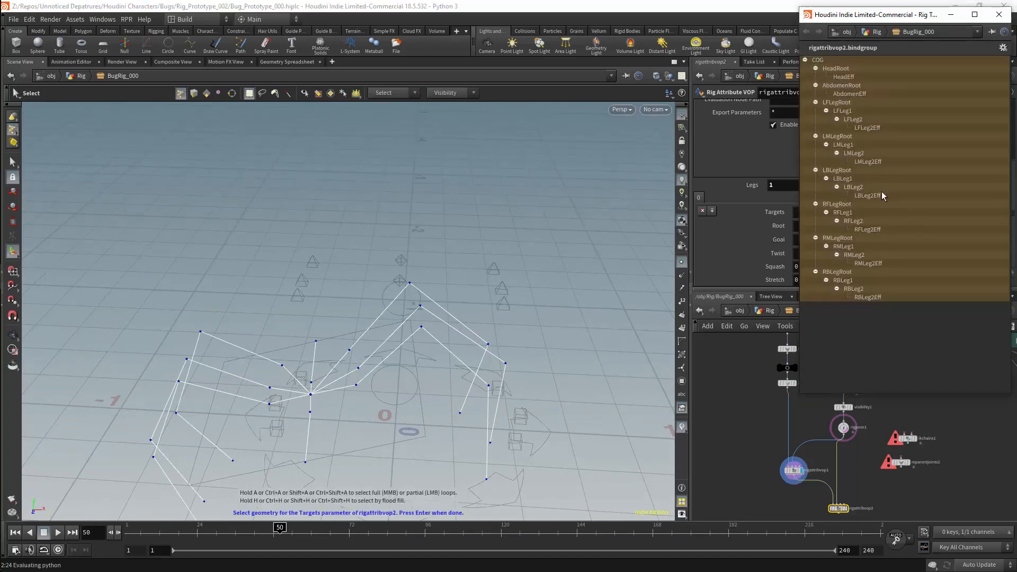
{"action": "left_click", "coordinate": [357, 385]}
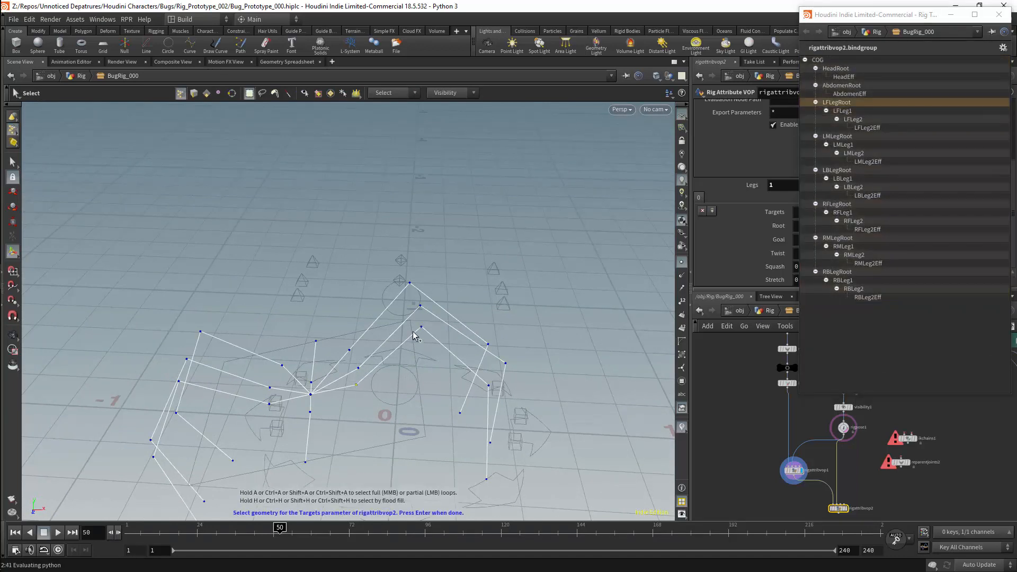
{"action": "left_click", "coordinate": [422, 327], "text": "shift"}
{"action": "left_click", "coordinate": [488, 386], "text": "shift"}
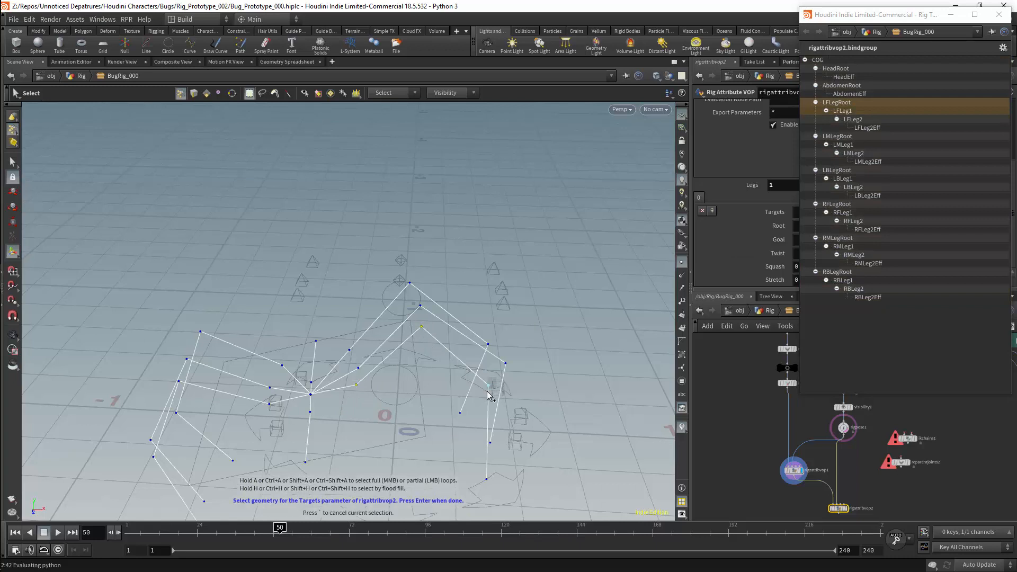
{"action": "left_click", "coordinate": [486, 479], "text": "shift"}
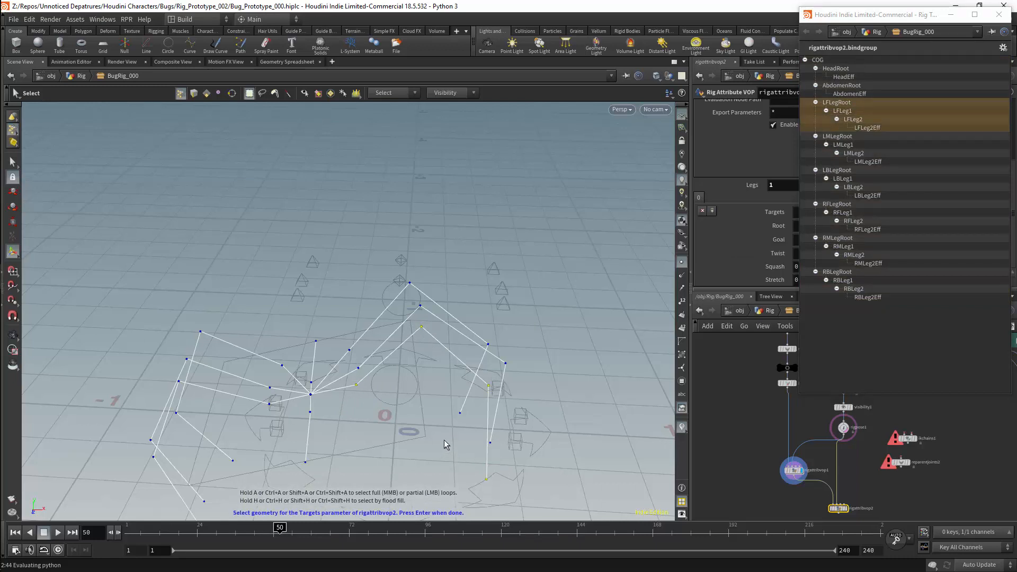
{"action": "key", "text": "Return"}
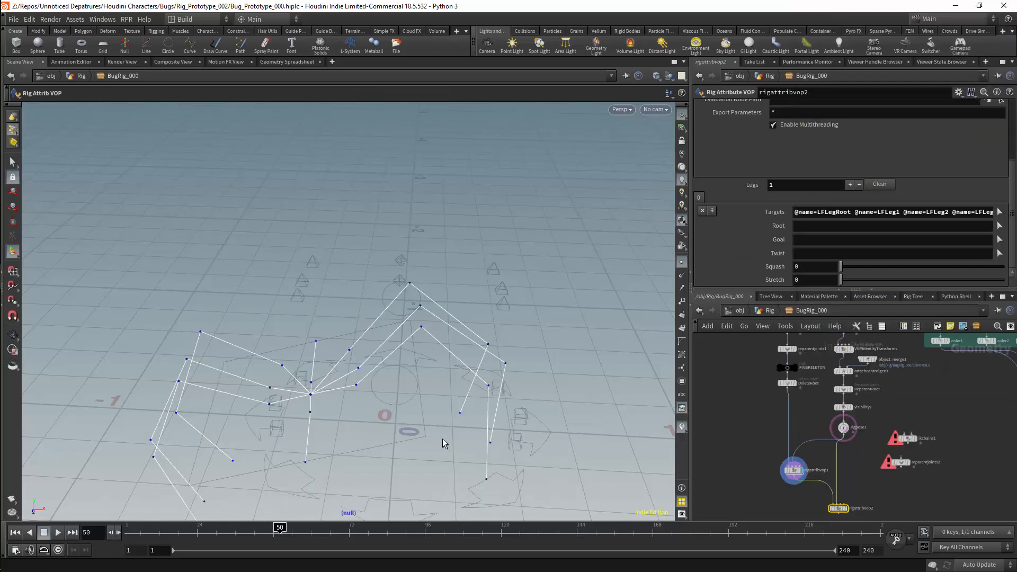
Try to pick the first leg's Root joint from the control geometry in the viewport.
{"action": "left_click", "coordinate": [999, 227]}
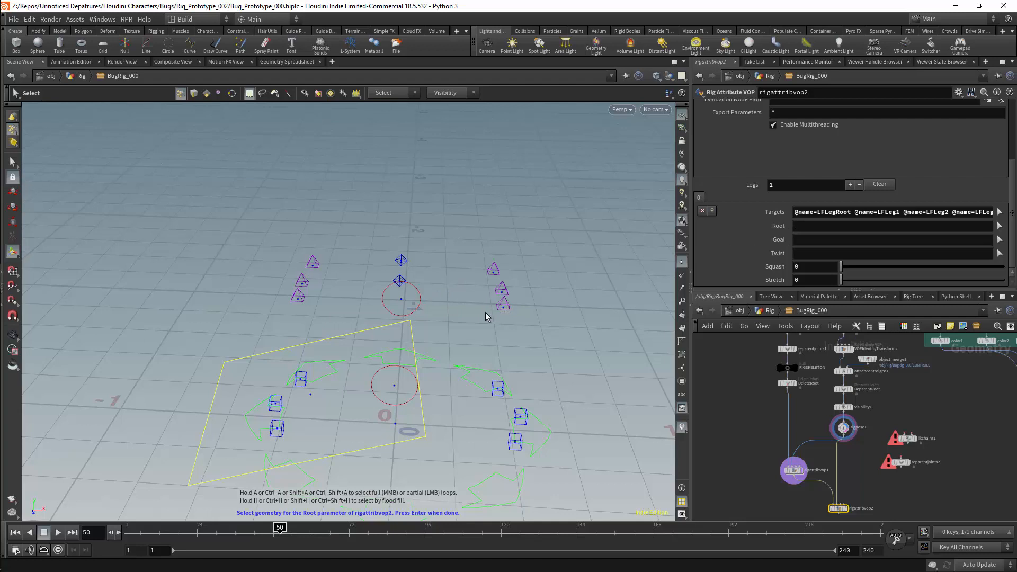
{"action": "key", "text": "Return"}
Compare the ikchains1 parameters with rigattribvop2, and inspect the Attribute Bindings parameters in rigattribvop2's parameter interface.
{"action": "left_click", "coordinate": [926, 437]}
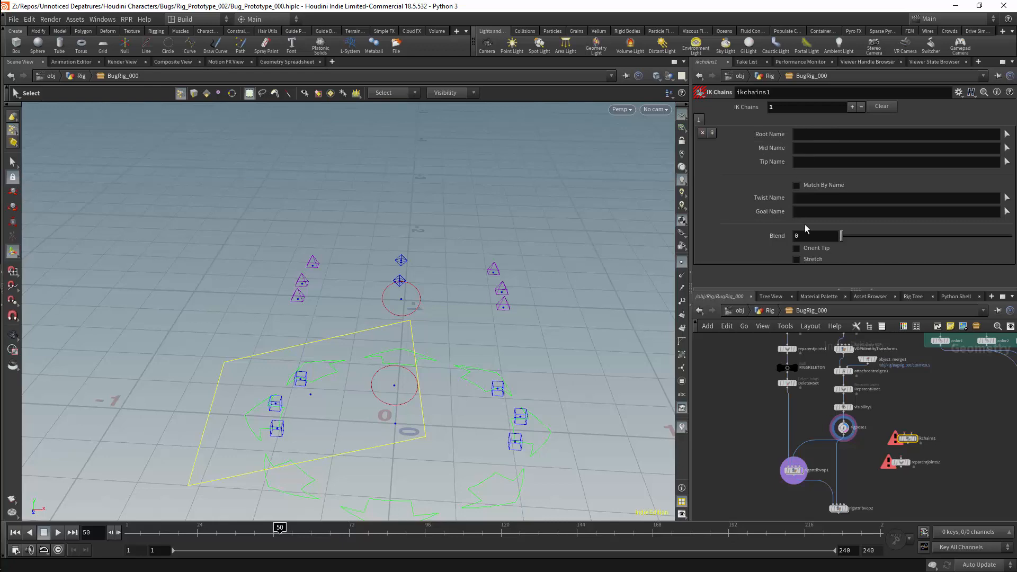
{"action": "left_click", "coordinate": [839, 508]}
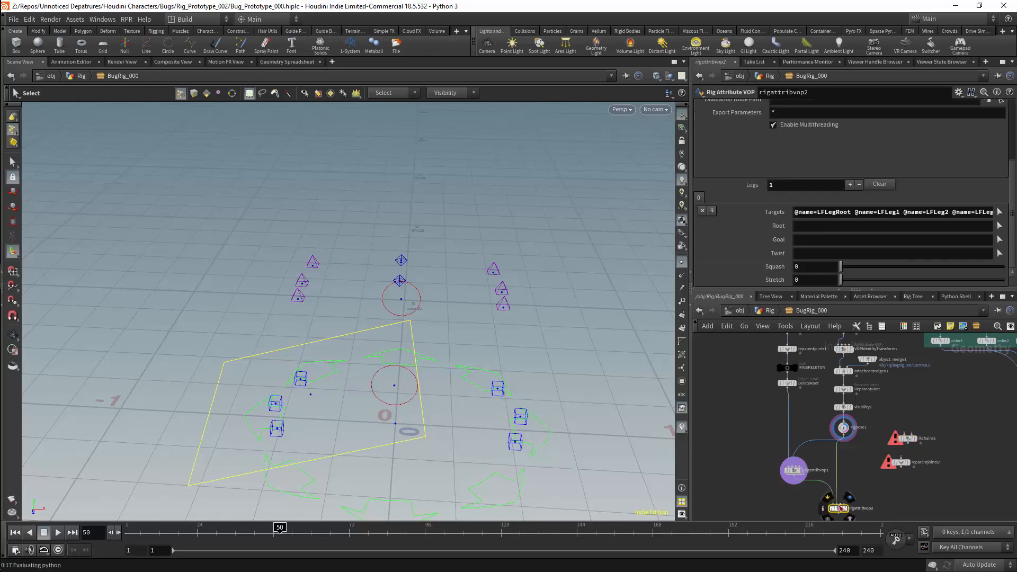
{"action": "left_click", "coordinate": [960, 93]}
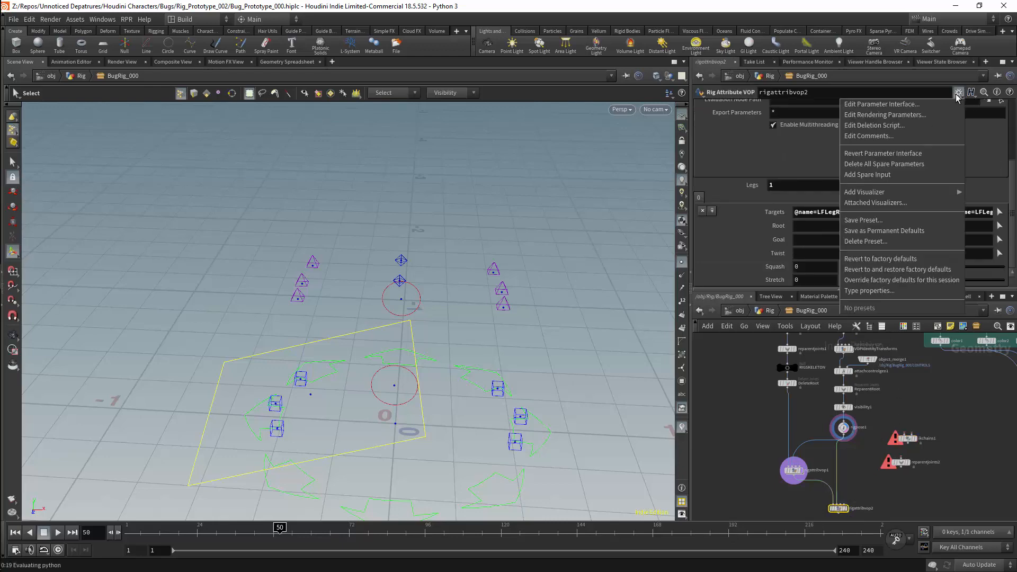
{"action": "left_click", "coordinate": [890, 105]}
{"action": "left_click", "coordinate": [253, 224]}
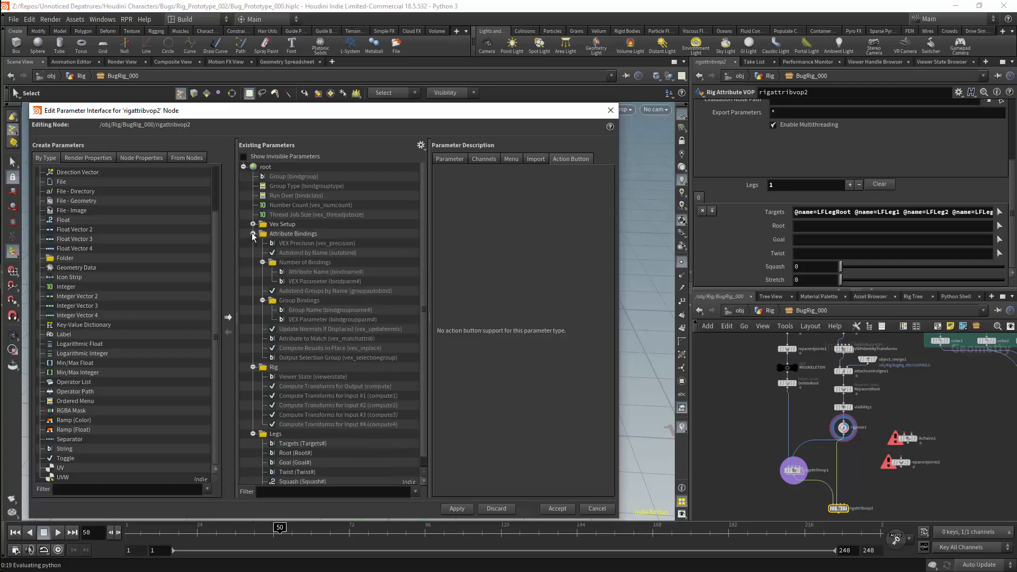
{"action": "left_click", "coordinate": [253, 234]}
{"action": "left_click", "coordinate": [297, 339]}
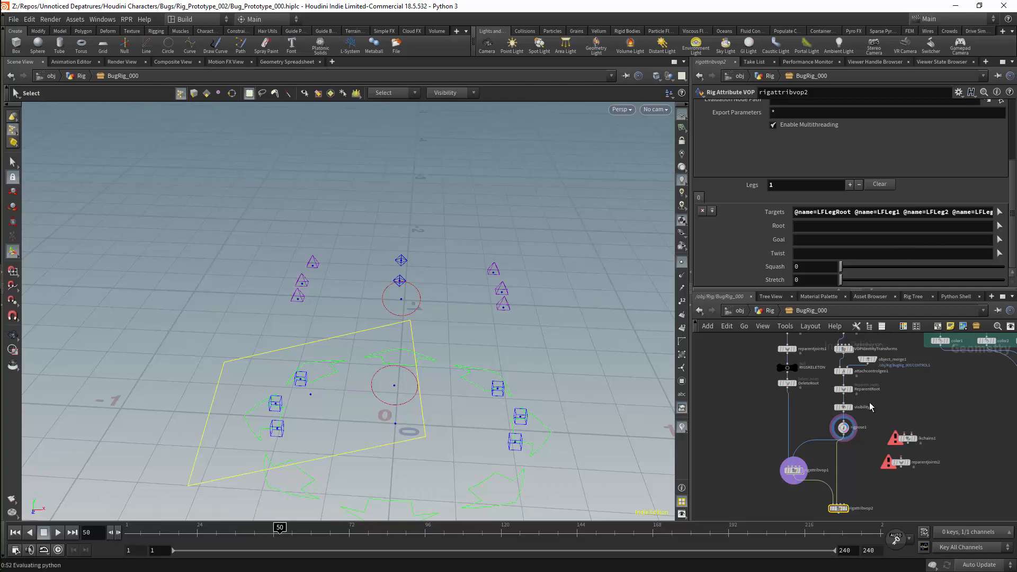
Bypass the visibility1 node above the rig pose node.
{"action": "left_click", "coordinate": [843, 407]}
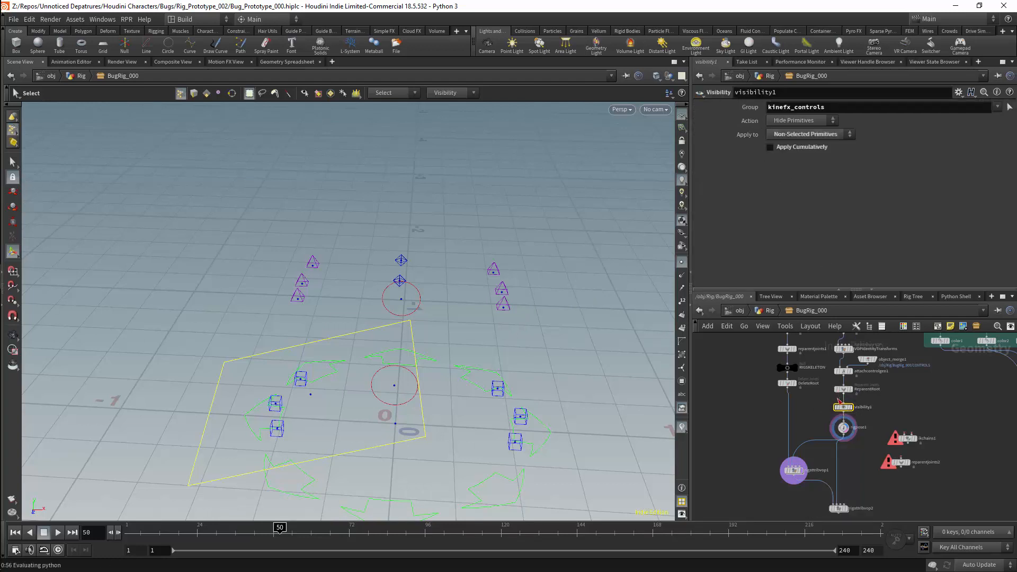
{"action": "left_click", "coordinate": [832, 398]}
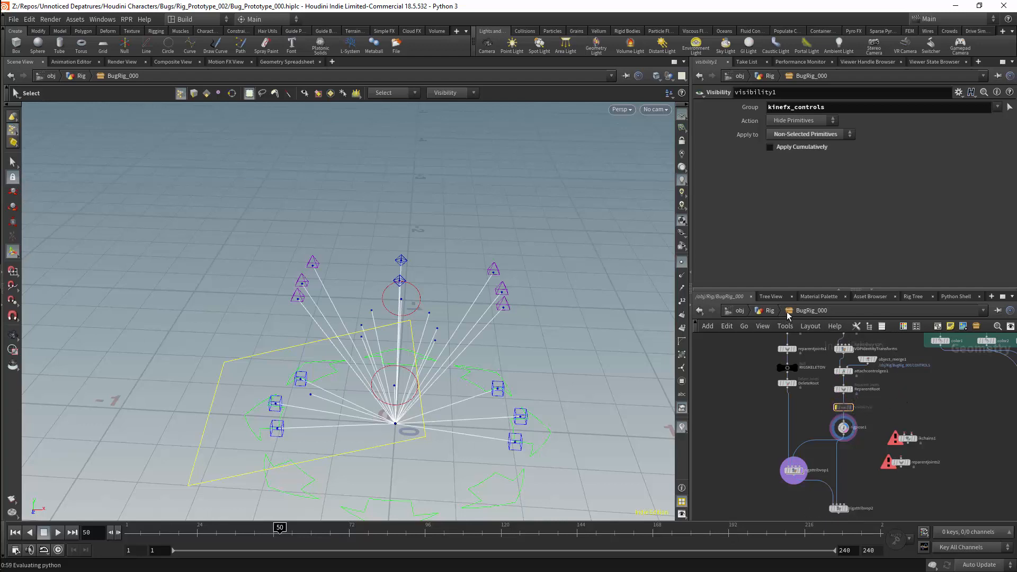
Pick LFLegRoot in the viewport as the first leg's Root joint on rigattribvop2.
{"action": "left_click", "coordinate": [839, 508]}
{"action": "left_click", "coordinate": [999, 226]}
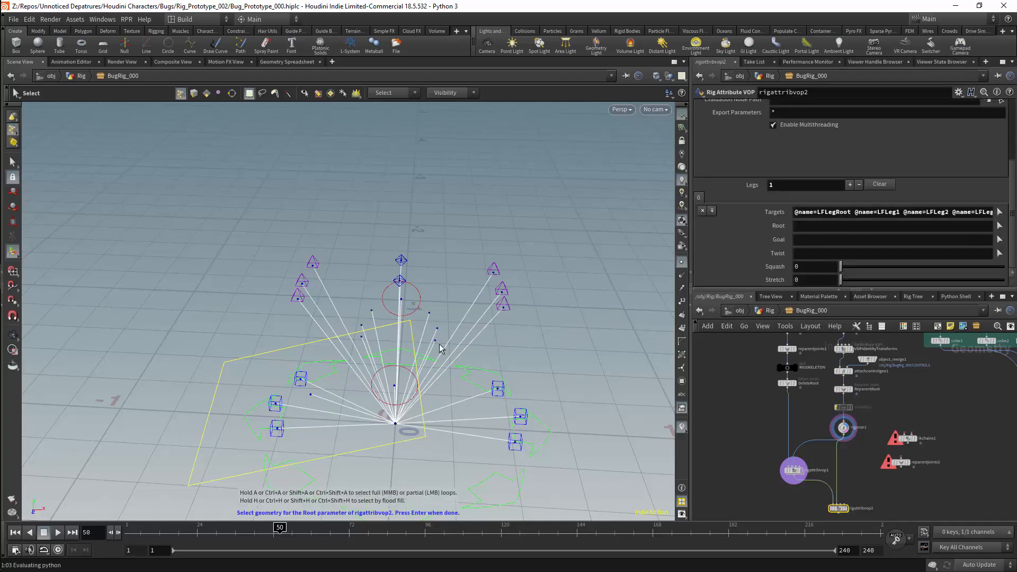
{"action": "left_click", "coordinate": [437, 342]}
{"action": "key", "text": "Return"}
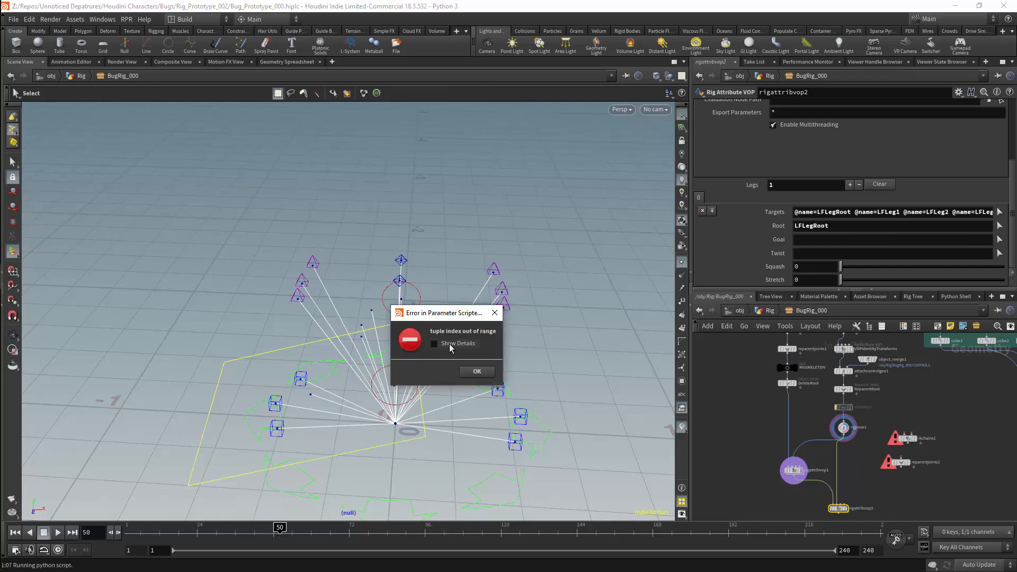
{"action": "left_click", "coordinate": [477, 372]}
Delete the unused ikchains1 and reparentjoints2 nodes from the network.
{"action": "left_click", "coordinate": [518, 398]}
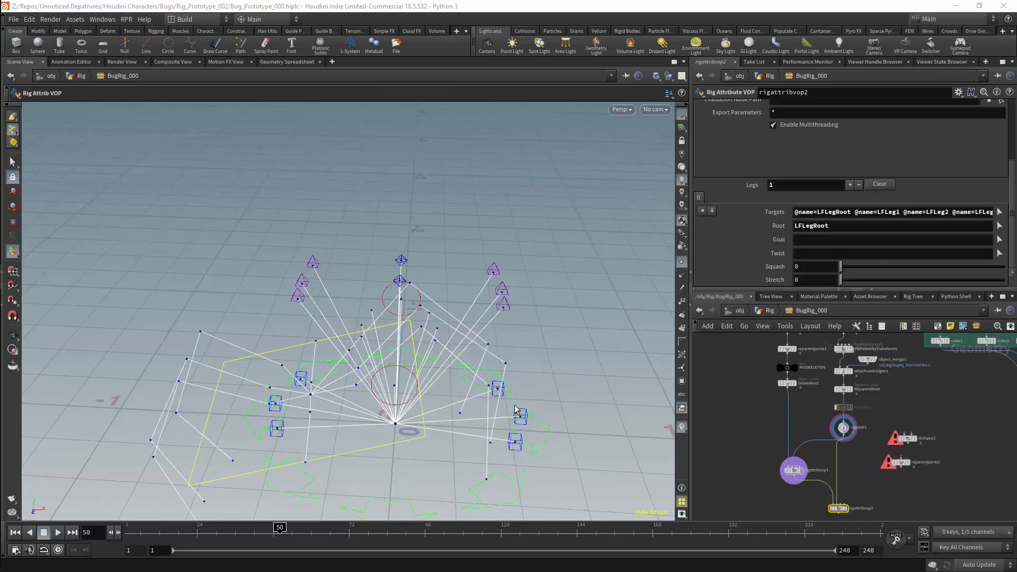
{"action": "key", "text": "Delete"}
{"action": "key", "text": "ctrl+z"}
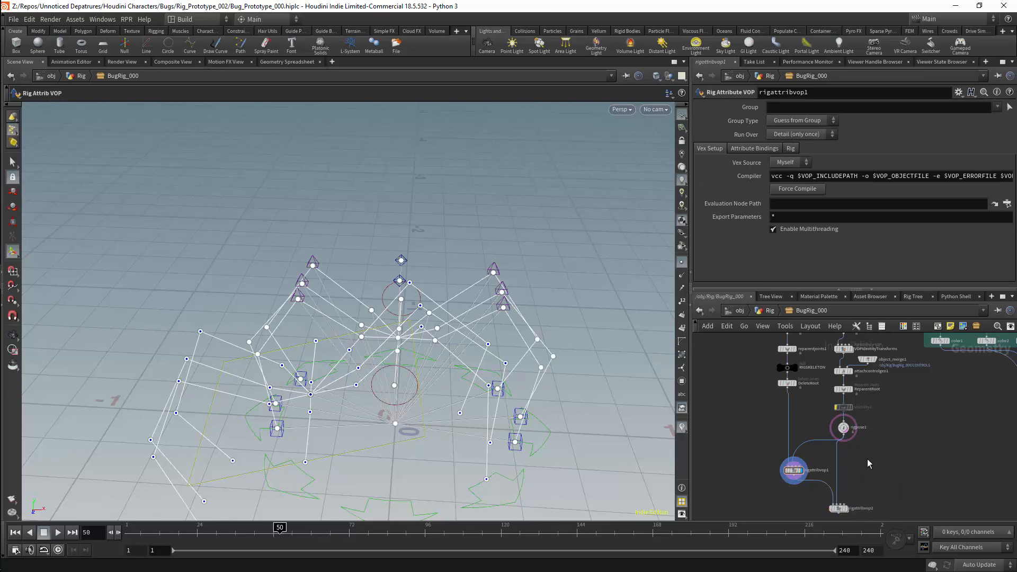
Pick LFLeg2Eff as the first leg's Goal and LFLeg1 as its Twist on rigattribvop2.
{"action": "left_click", "coordinate": [519, 448]}
{"action": "key", "text": "Return"}
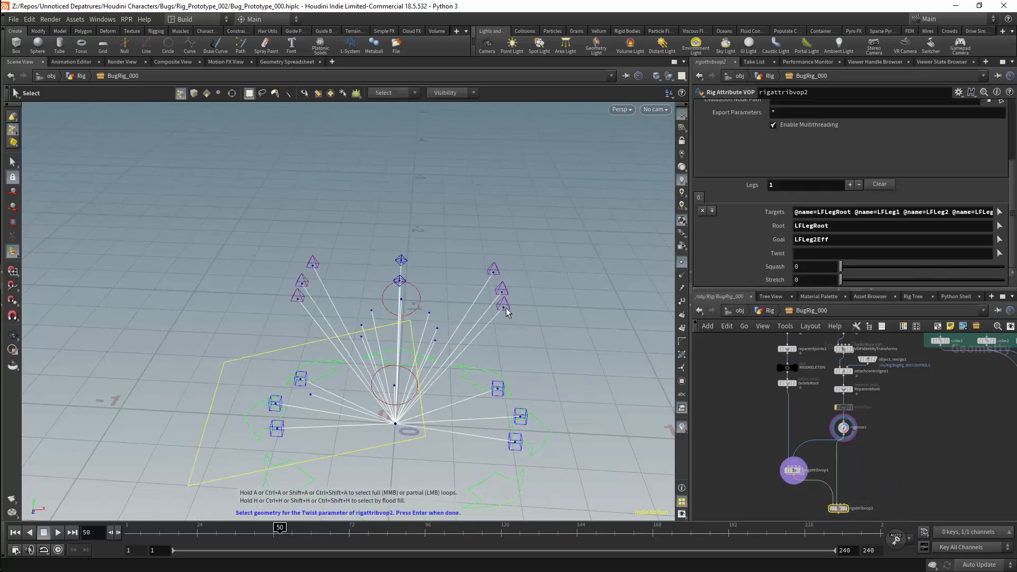
{"action": "key", "text": "Return"}
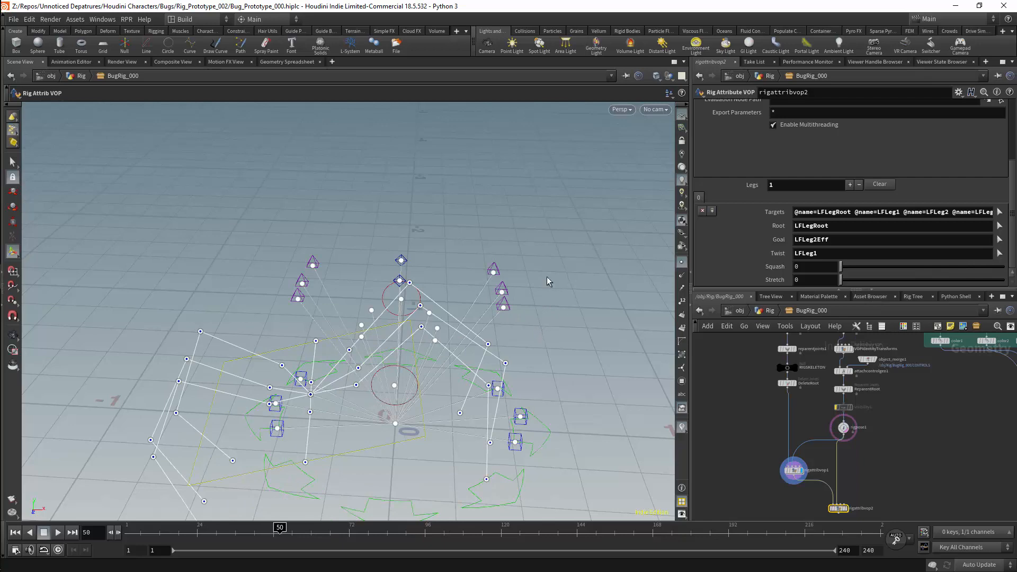
Set the number of Legs entries on rigattribvop2 to 6.
{"action": "left_click_drag", "start_coordinate": [567, 336], "coordinate": [590, 293], "text": "alt"}
{"action": "double_click", "coordinate": [808, 185]}
{"action": "type", "text": "6"}
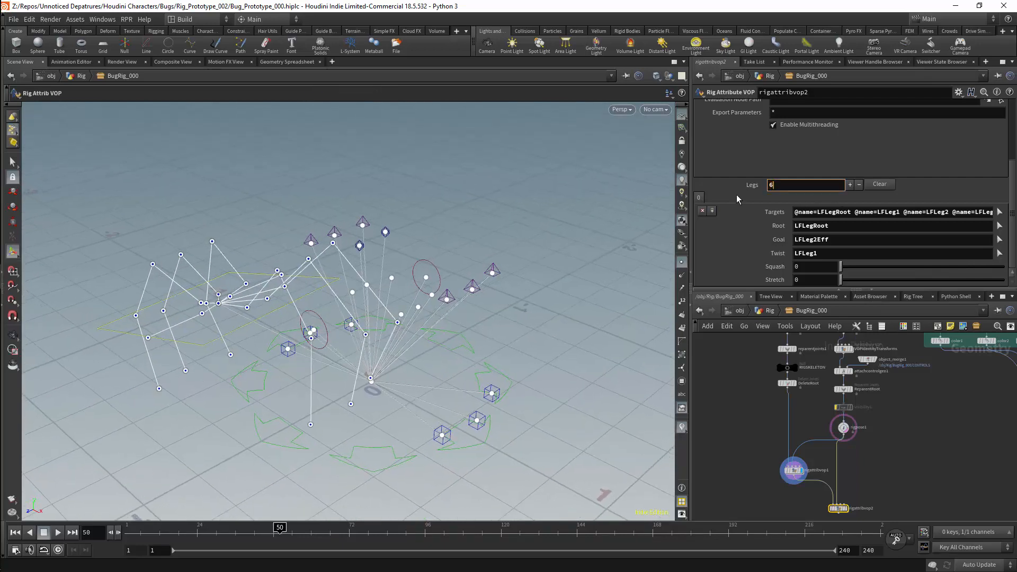
{"action": "key", "text": "Return"}
Pick LMLegRoot, LMLeg1, LMLeg2 and LMLeg2Eff in the viewport as the second leg's Targets joints.
{"action": "left_click", "coordinate": [709, 198]}
{"action": "left_click", "coordinate": [999, 212]}
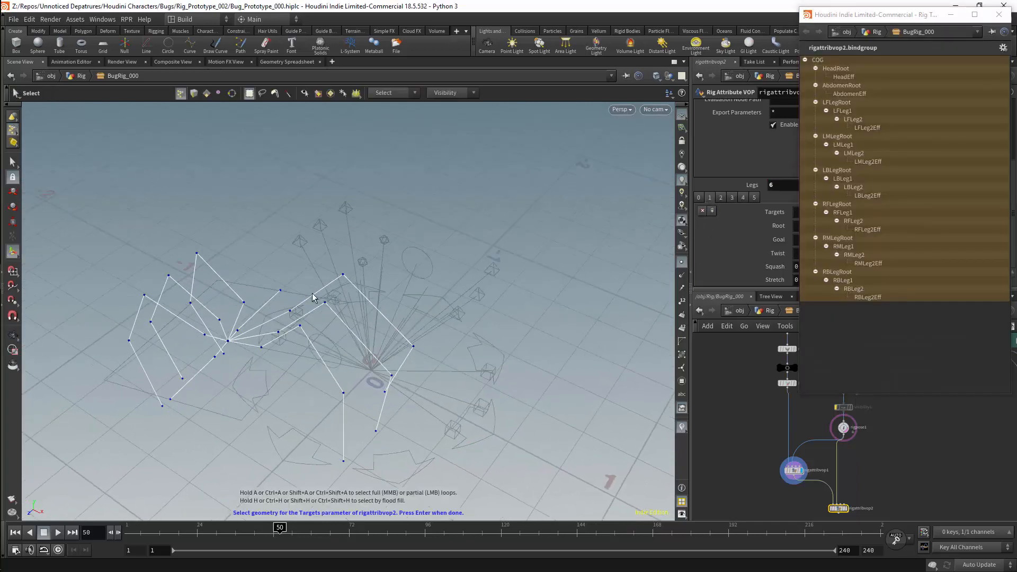
{"action": "left_click", "coordinate": [385, 392], "text": "shift"}
{"action": "left_click", "coordinate": [376, 431], "text": "shift"}
{"action": "key", "text": "Return"}
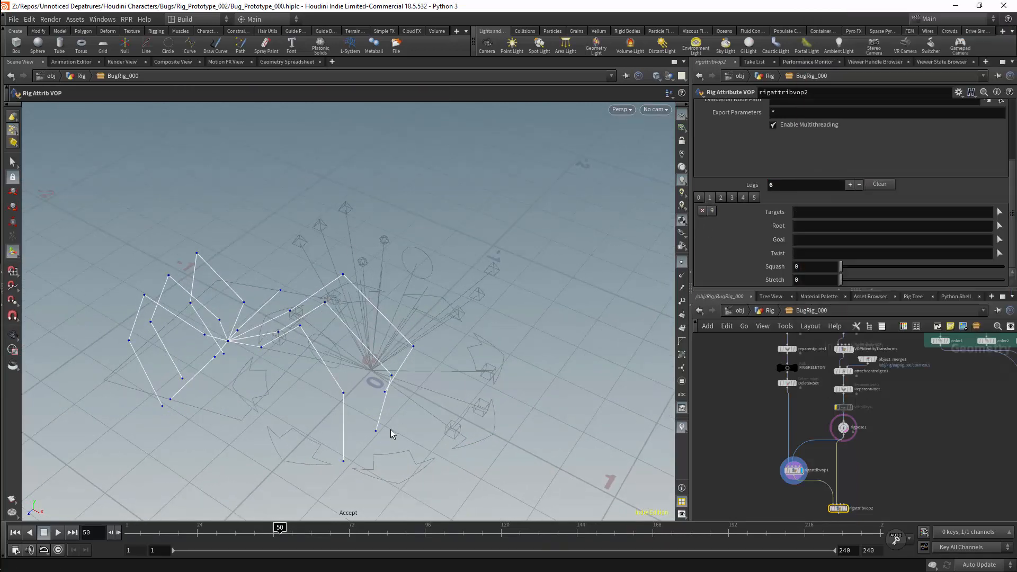
Assign the second leg's control joints: LMLegRoot as Root, LMLeg2Eff as Goal and LMLeg1 as Twist.
{"action": "left_click", "coordinate": [419, 307]}
{"action": "key", "text": "Return"}
{"action": "left_click", "coordinate": [999, 239]}
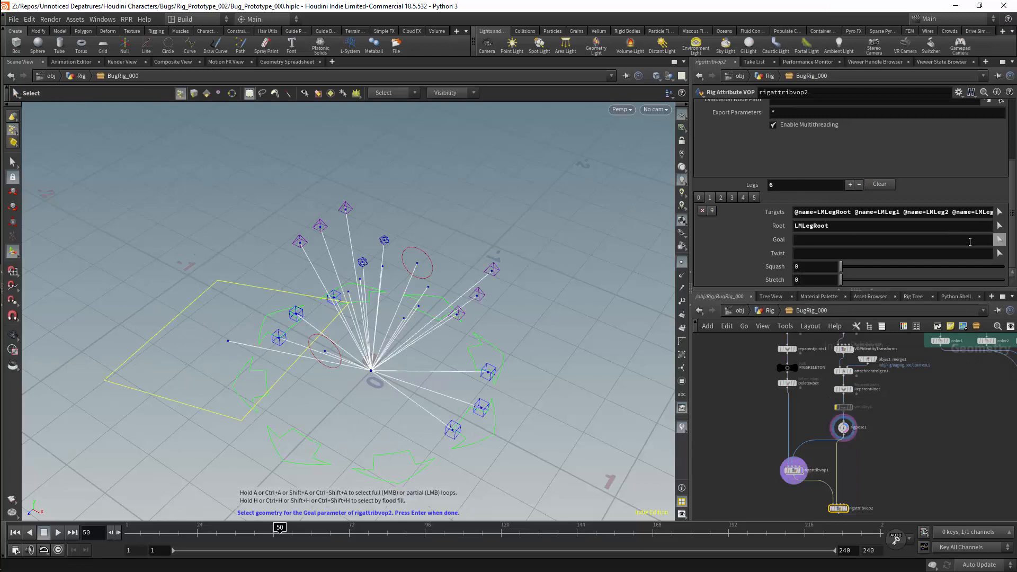
{"action": "left_click", "coordinate": [481, 407]}
{"action": "key", "text": "Return"}
{"action": "left_click", "coordinate": [999, 253]}
{"action": "left_click", "coordinate": [478, 296]}
{"action": "key", "text": "Return"}
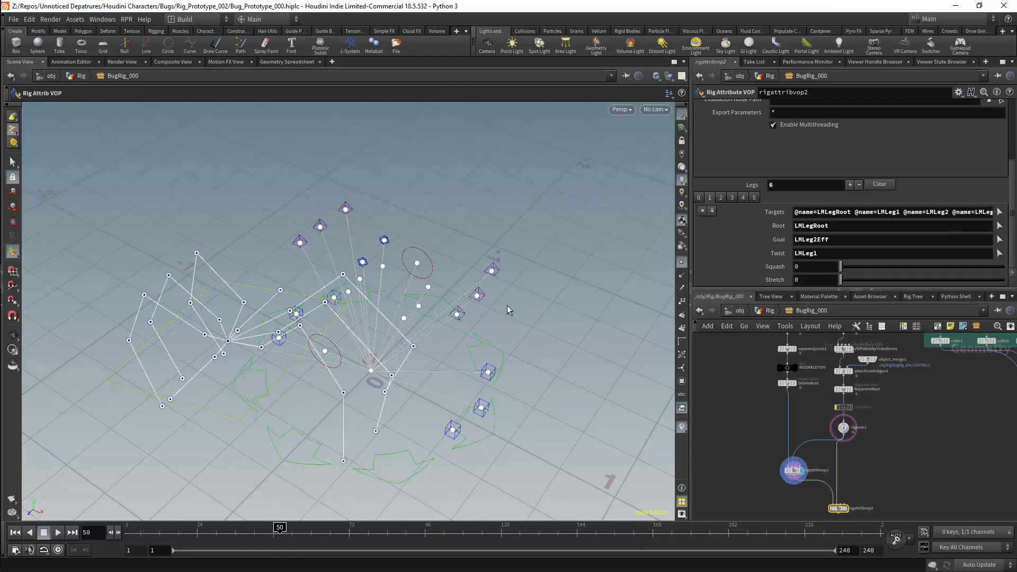
Pick LBLegRoot, LBLeg1, LBLeg2 and LBLeg2Eff in the viewport as the third leg's Targets joints.
{"action": "left_click", "coordinate": [721, 197]}
{"action": "left_click", "coordinate": [999, 212]}
{"action": "left_click", "coordinate": [290, 311]}
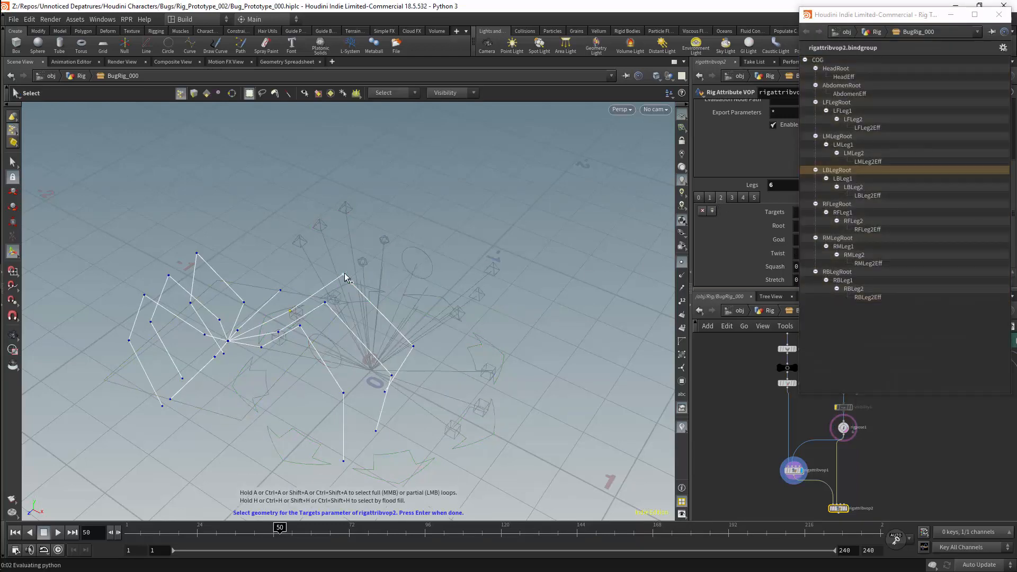
{"action": "left_click", "coordinate": [344, 275], "text": "shift"}
{"action": "left_click", "coordinate": [413, 347], "text": "shift"}
{"action": "left_click", "coordinate": [385, 392], "text": "shift"}
{"action": "key", "text": "Return"}
Assign the third leg's control joints: LBLegRoot as Root, LBLeg2Eff as Goal and LBLeg1 as Twist.
{"action": "left_click", "coordinate": [1000, 226]}
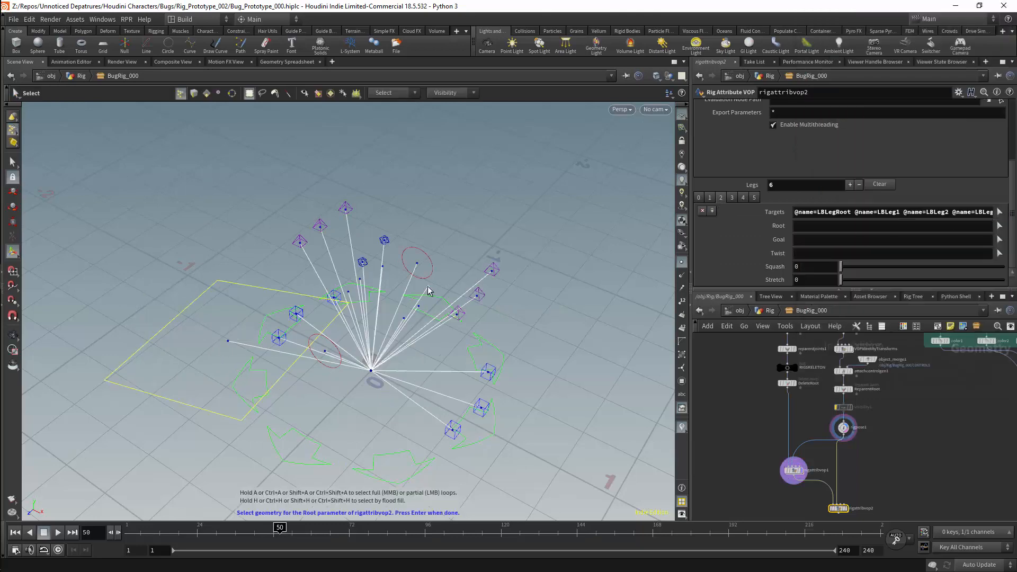
{"action": "left_click", "coordinate": [428, 288]}
{"action": "key", "text": "Return"}
{"action": "left_click", "coordinate": [1000, 240]}
{"action": "left_click", "coordinate": [491, 369]}
{"action": "key", "text": "Return"}
{"action": "left_click", "coordinate": [999, 254]}
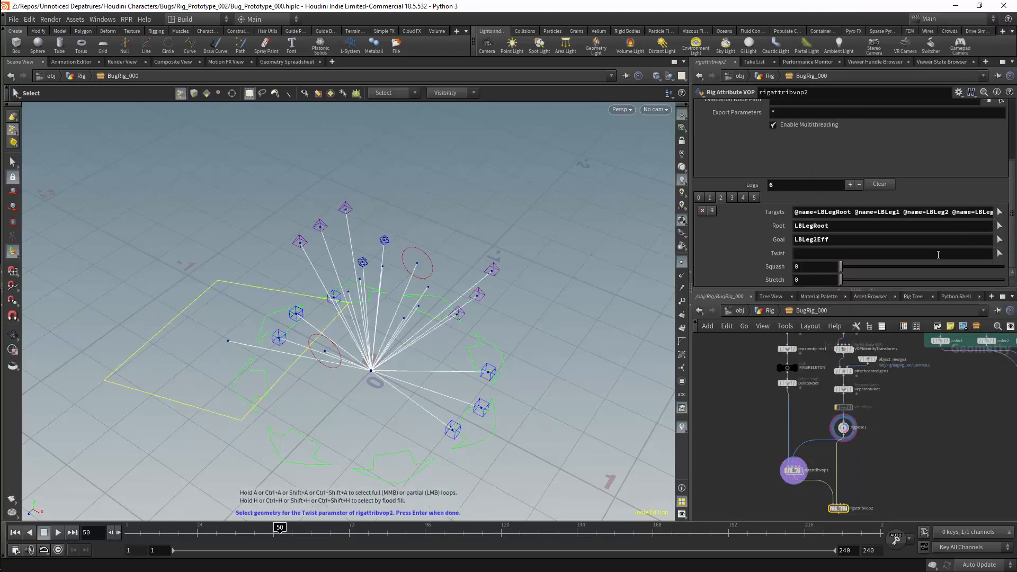
{"action": "left_click", "coordinate": [491, 271]}
{"action": "key", "text": "Return"}
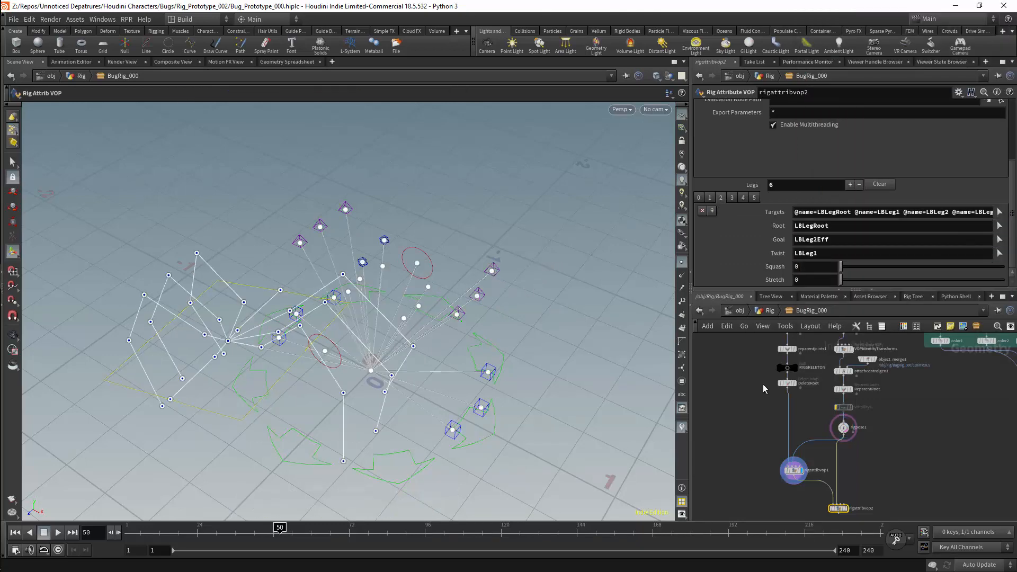
Pick RFLegRoot, RFLeg1, RFLeg2 and RFLeg2Eff in the viewport as the fourth leg's Targets joints.
{"action": "left_click", "coordinate": [717, 198]}
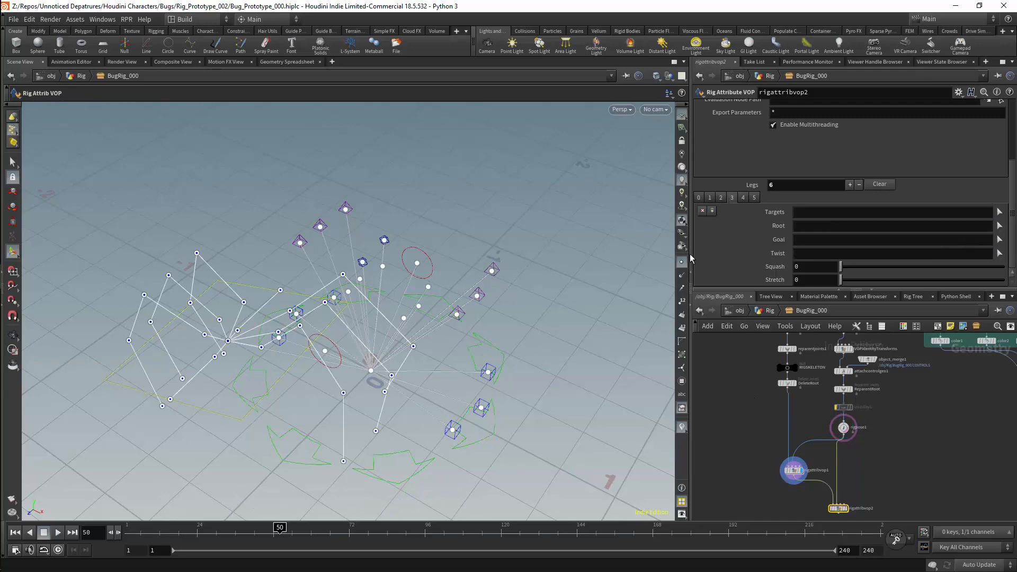
{"action": "left_click", "coordinate": [999, 212]}
{"action": "left_click", "coordinate": [205, 336]}
{"action": "left_click", "coordinate": [144, 296], "text": "shift"}
{"action": "left_click", "coordinate": [129, 341], "text": "shift"}
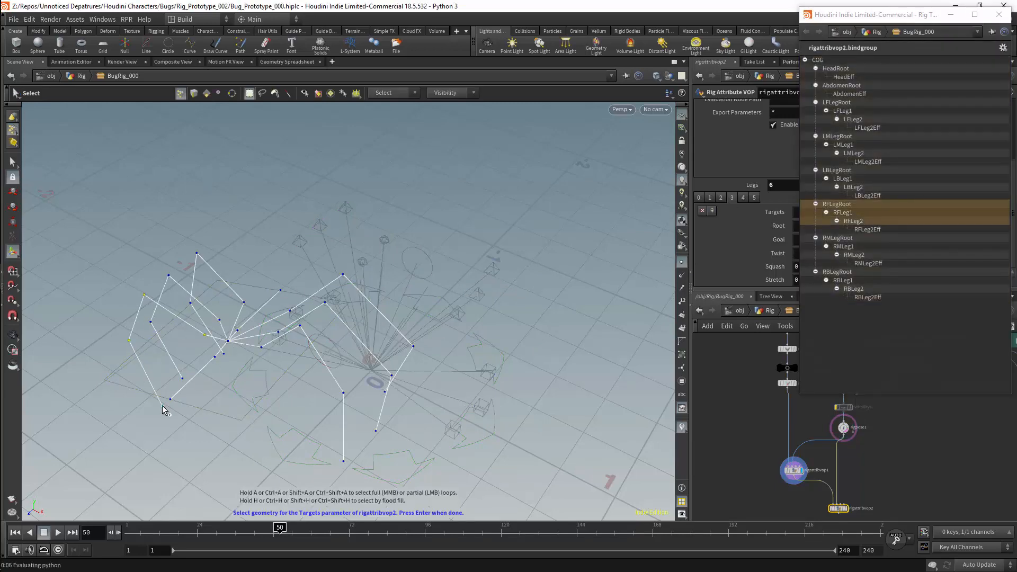
{"action": "left_click", "coordinate": [163, 407], "text": "shift"}
{"action": "key", "text": "Return"}
Assign the fourth leg's Root to RFLegRoot and Goal to RFLeg2Eff, and pick its pole control as Twist.
{"action": "left_click", "coordinate": [1000, 226]}
{"action": "left_click", "coordinate": [350, 293]}
{"action": "key", "text": "Return"}
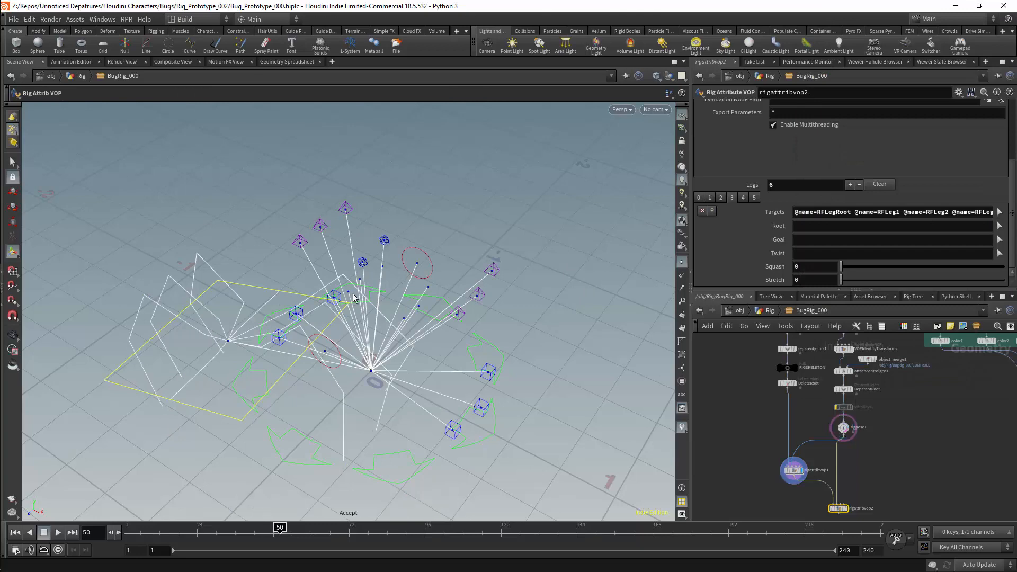
{"action": "left_click", "coordinate": [1000, 239]}
{"action": "left_click", "coordinate": [280, 338]}
{"action": "key", "text": "Return"}
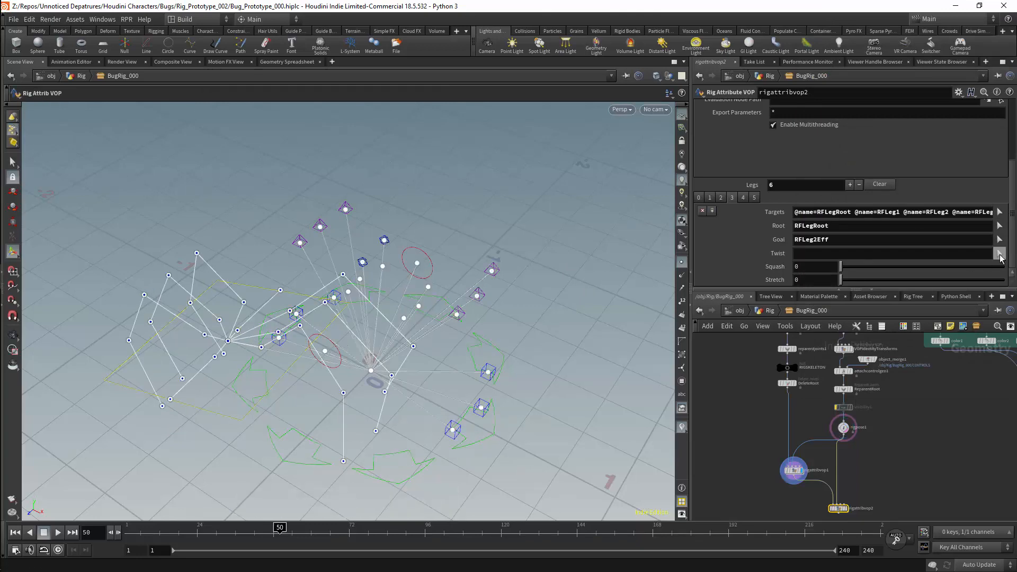
{"action": "left_click", "coordinate": [999, 254]}
{"action": "left_click", "coordinate": [301, 243]}
{"action": "key", "text": "Return"}
Pick RMLegRoot, RMLeg1, RMLeg2 and RMLeg2Eff in the viewport as the fifth leg's Targets joints.
{"action": "left_click", "coordinate": [744, 198]}
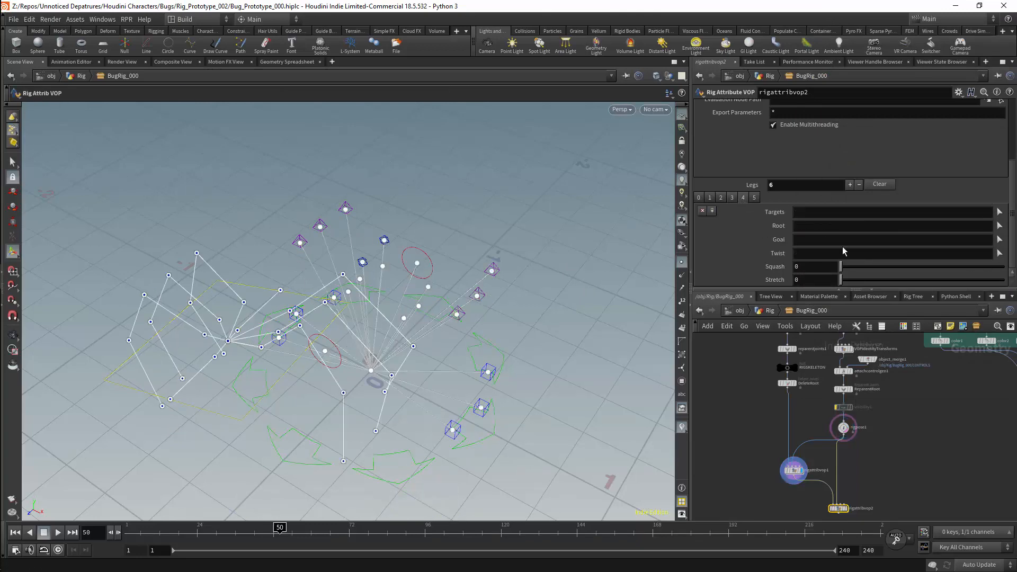
{"action": "left_click", "coordinate": [1000, 212]}
{"action": "left_click", "coordinate": [169, 276], "text": "shift"}
{"action": "left_click", "coordinate": [151, 322], "text": "shift"}
{"action": "left_click", "coordinate": [182, 379], "text": "shift"}
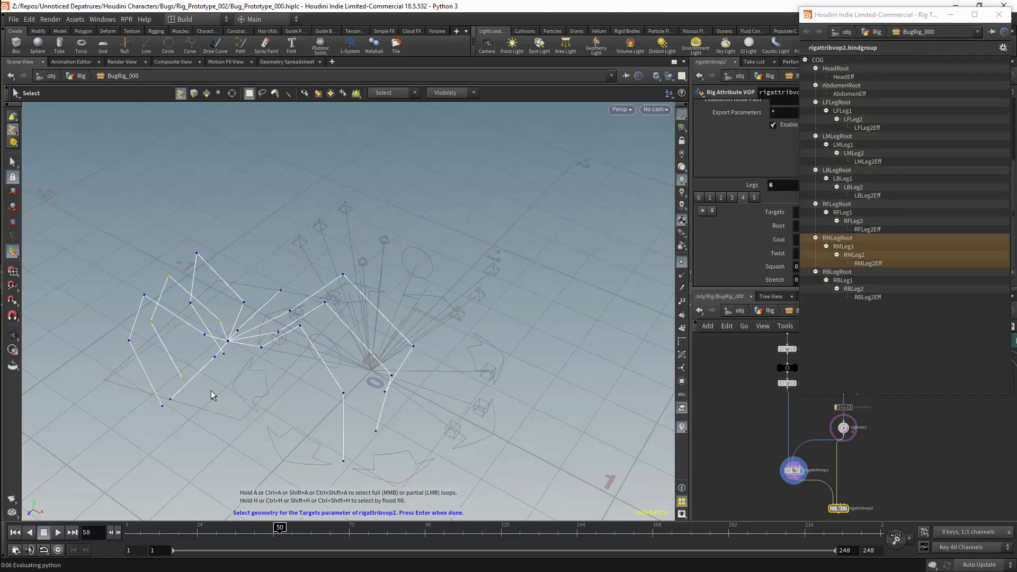
{"action": "key", "text": "Return"}
Assign the fifth leg's control joints: RMLegRoot as Root, RMLeg2Eff as Goal and RMLeg1 as Twist.
{"action": "left_click", "coordinate": [999, 240]}
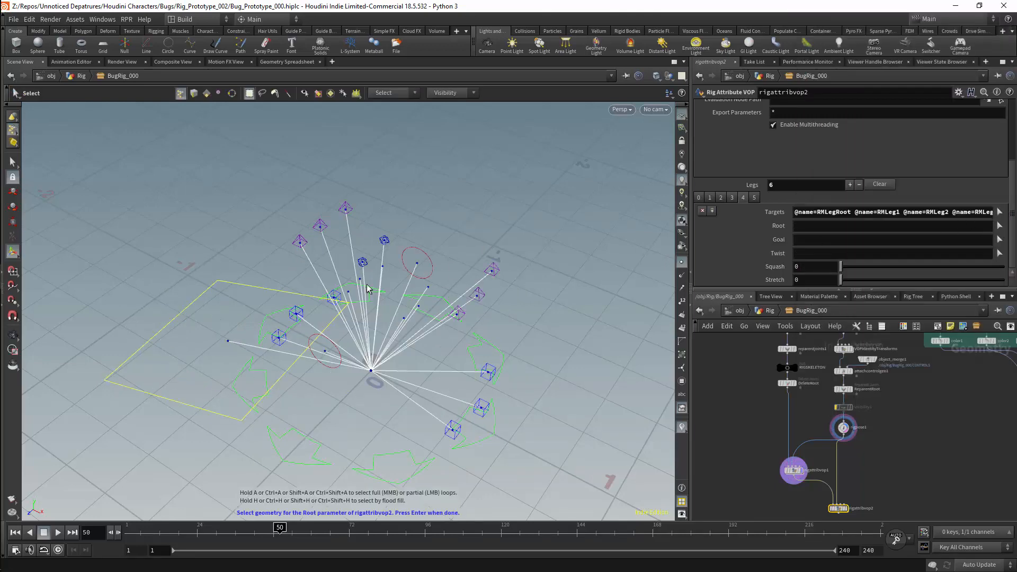
{"action": "left_click", "coordinate": [297, 314]}
{"action": "key", "text": "Return"}
{"action": "left_click", "coordinate": [1000, 253]}
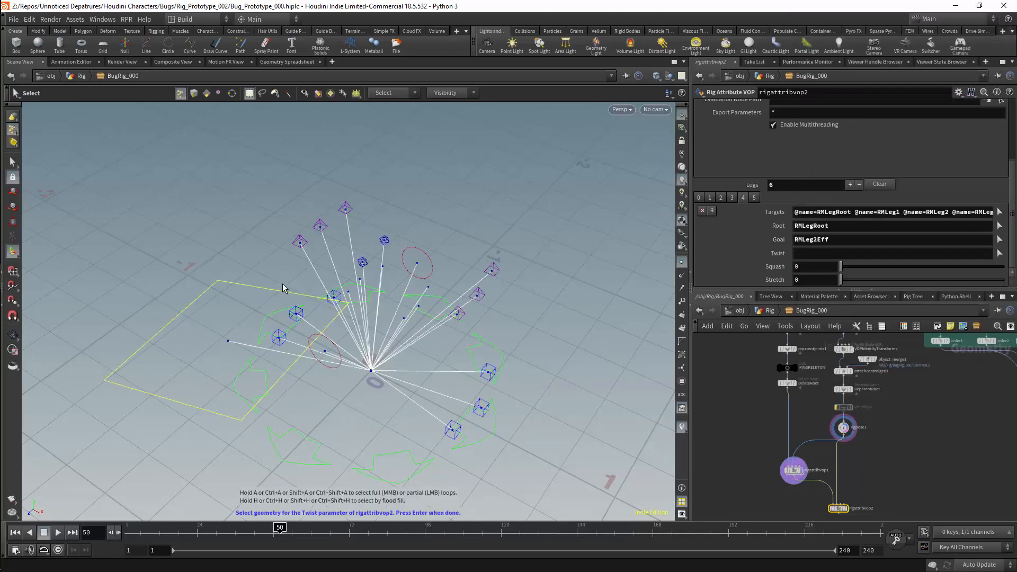
{"action": "left_click", "coordinate": [320, 226]}
{"action": "key", "text": "Return"}
Pick RBLegRoot, RBLeg1, RBLeg2 and RBLeg2Eff in the viewport as the sixth leg's Targets joints.
{"action": "left_click", "coordinate": [754, 198]}
{"action": "left_click", "coordinate": [1000, 212]}
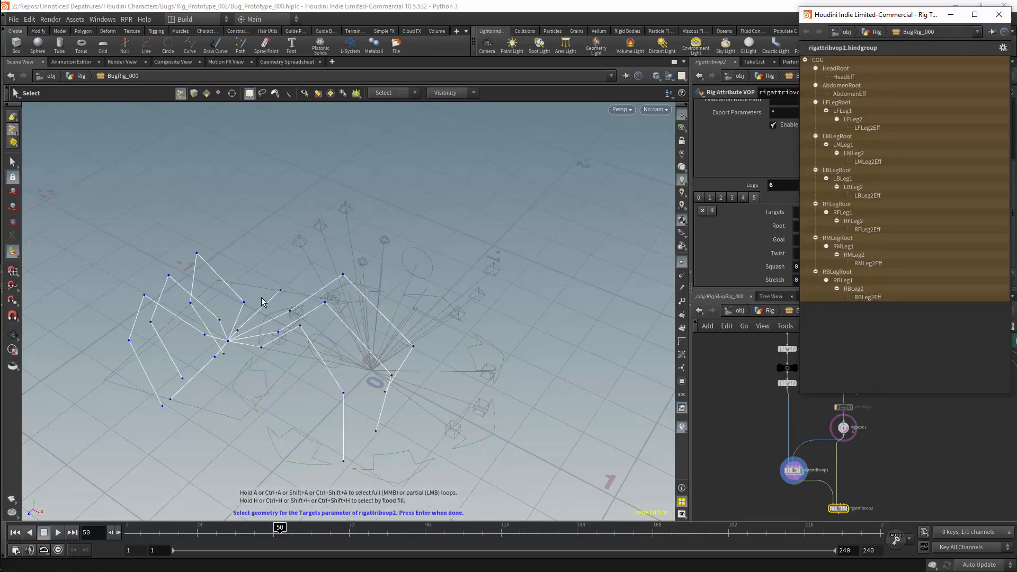
{"action": "left_click", "coordinate": [243, 302]}
{"action": "left_click", "coordinate": [197, 254], "text": "shift"}
{"action": "left_click", "coordinate": [191, 305], "text": "shift"}
{"action": "left_click", "coordinate": [224, 354], "text": "shift"}
{"action": "key", "text": "Return"}
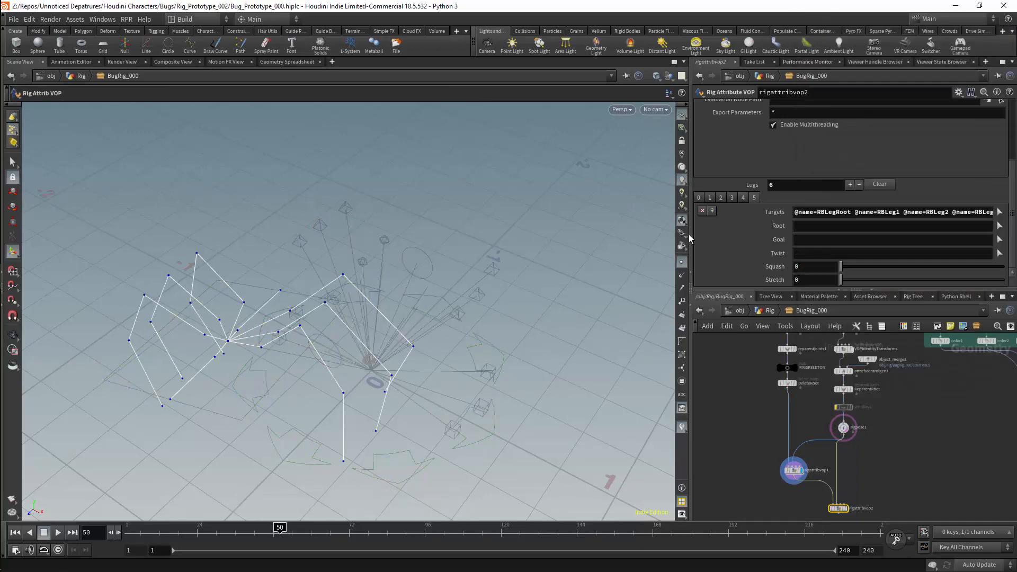
Assign the sixth leg's Root to RBLegRoot, pick its foot control as Goal and its pole control as Twist, and review the other legs' entries.
{"action": "left_click", "coordinate": [1000, 225]}
{"action": "left_click", "coordinate": [382, 267]}
{"action": "key", "text": "Return"}
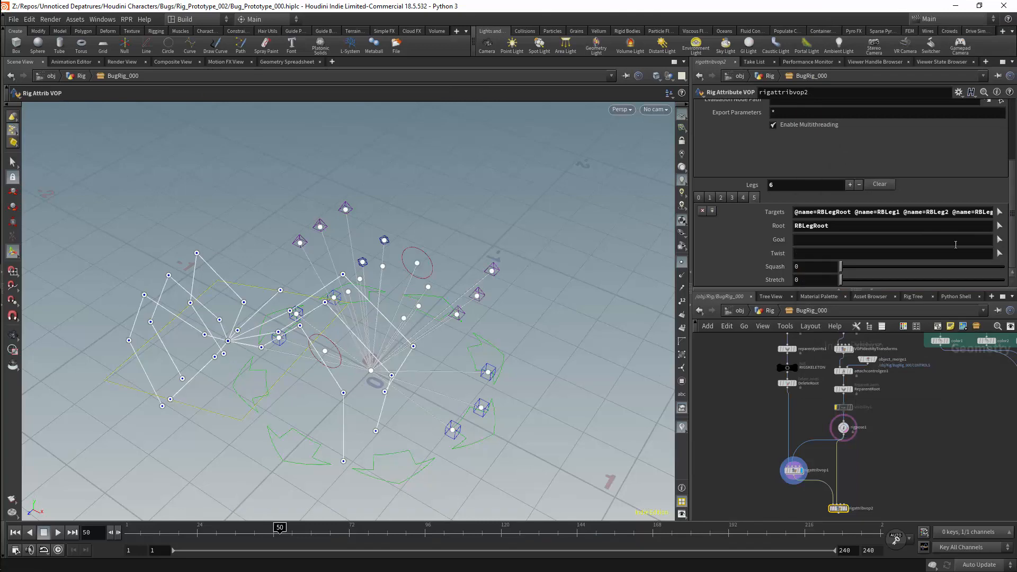
{"action": "left_click", "coordinate": [1000, 239]}
{"action": "left_click", "coordinate": [334, 298]}
{"action": "key", "text": "Return"}
{"action": "left_click", "coordinate": [1000, 253]}
{"action": "left_click", "coordinate": [346, 210]}
{"action": "key", "text": "Return"}
{"action": "left_click", "coordinate": [710, 197]}
{"action": "left_click", "coordinate": [743, 198]}
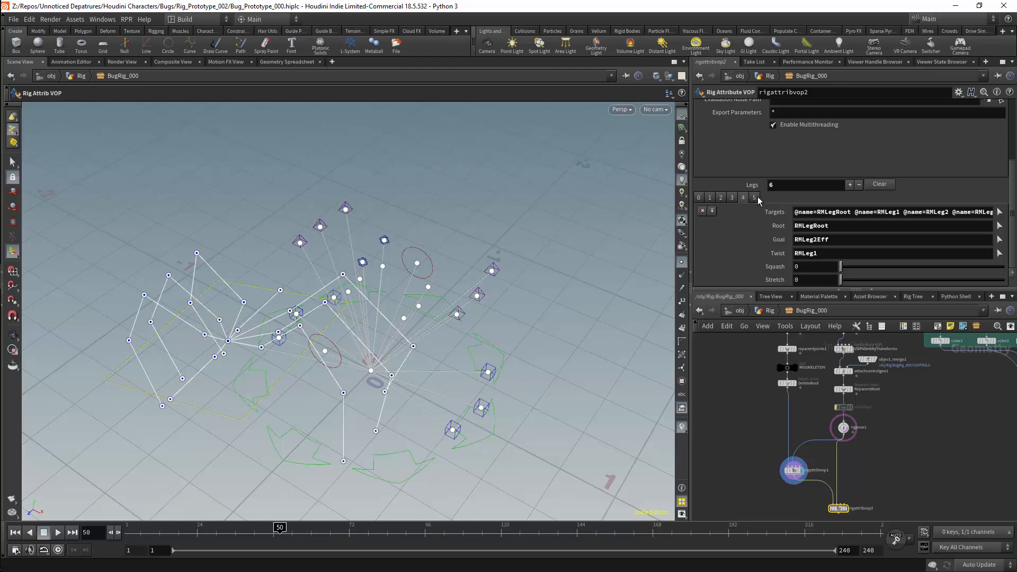